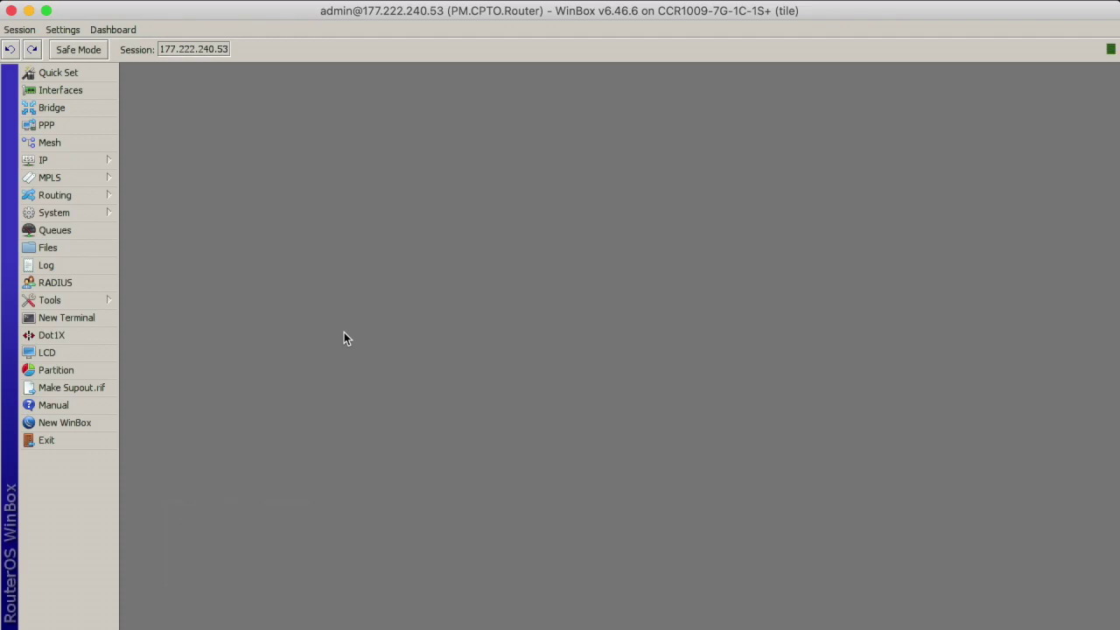
- Open the Graphing tool's general settings and move that dialog up within the Graphing window
left_click(100, 301)
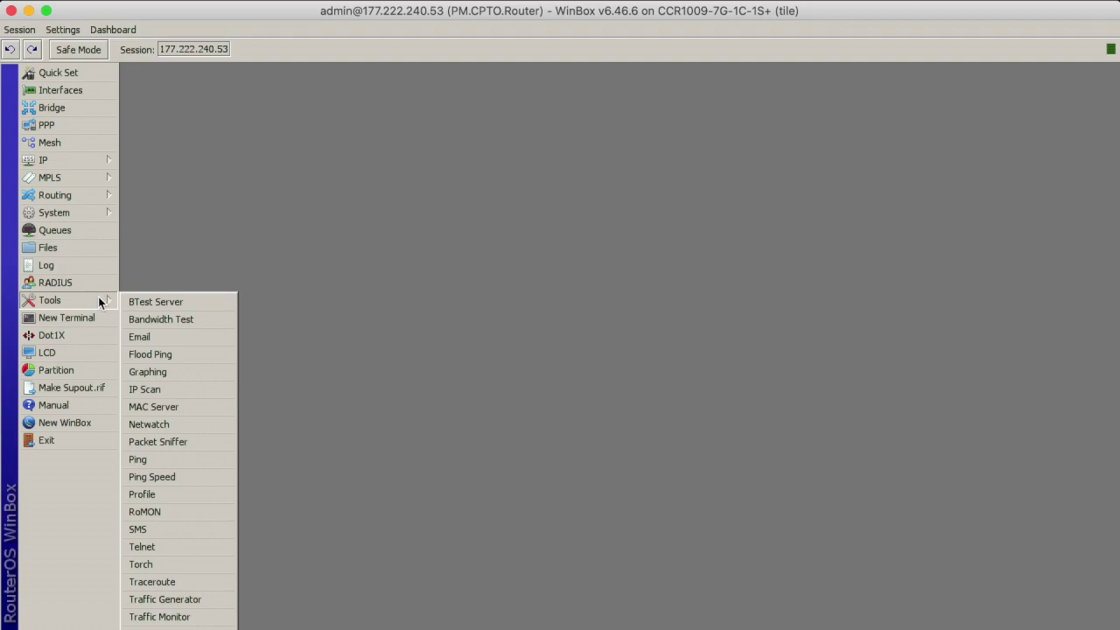
left_click(193, 372)
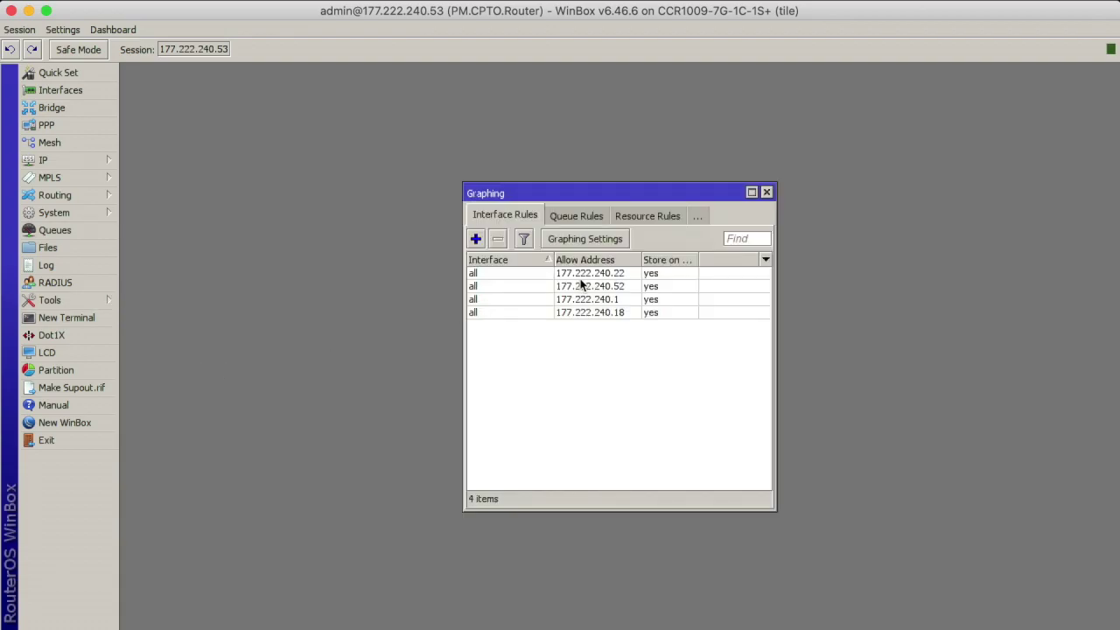
left_click(582, 273)
left_click(585, 239)
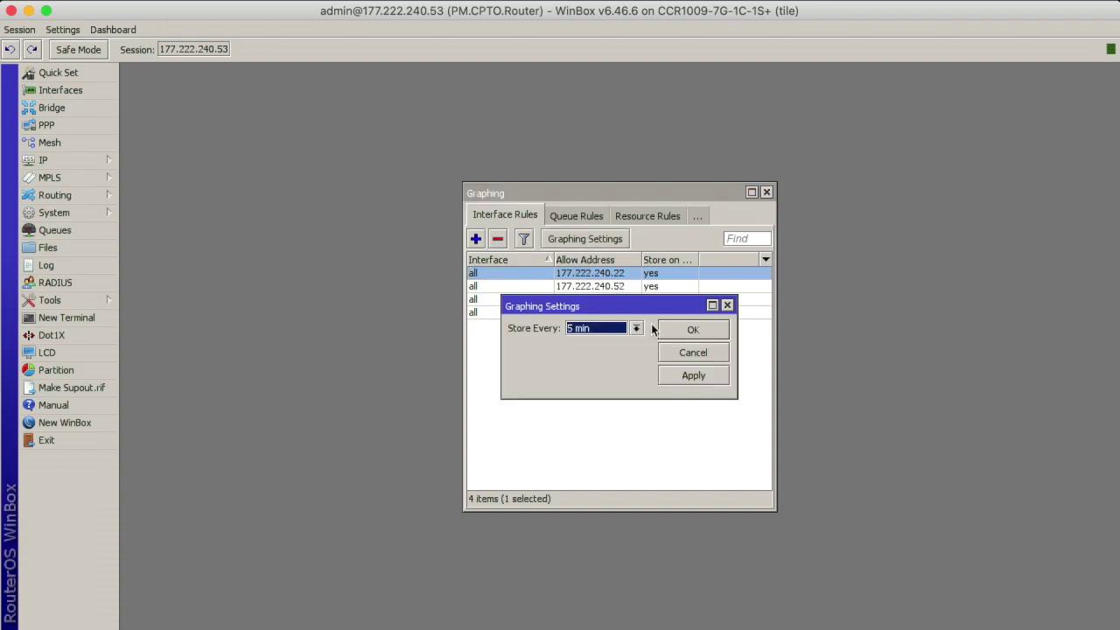
left_click_drag(583, 310, 578, 273)
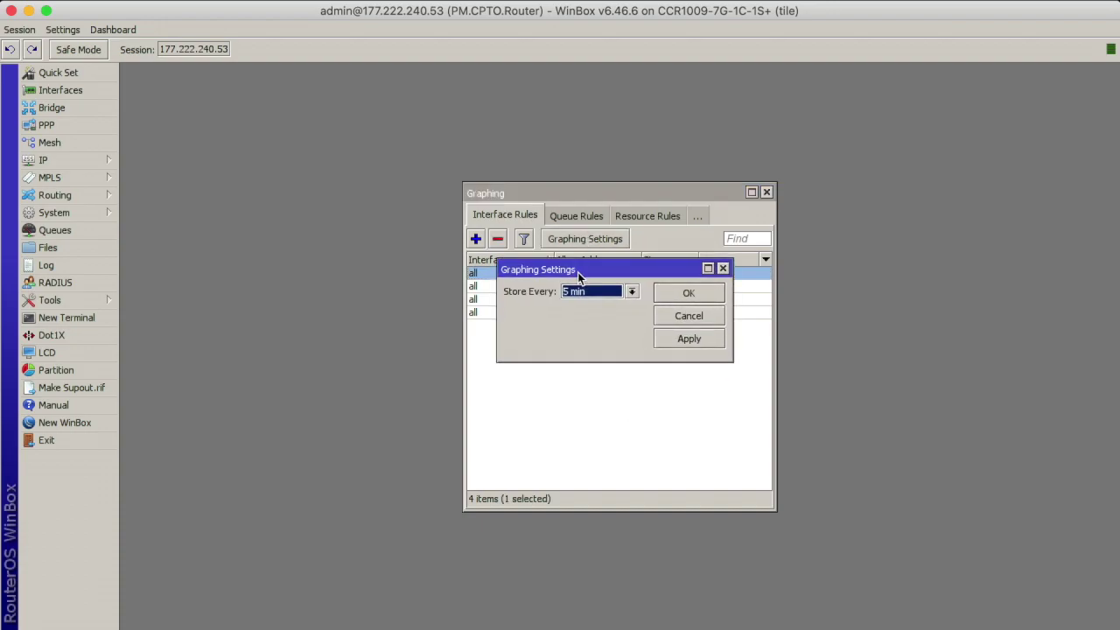
- Examine the available Store Every intervals, keep 5 min selected, and accept the graphing settings
left_click(627, 294)
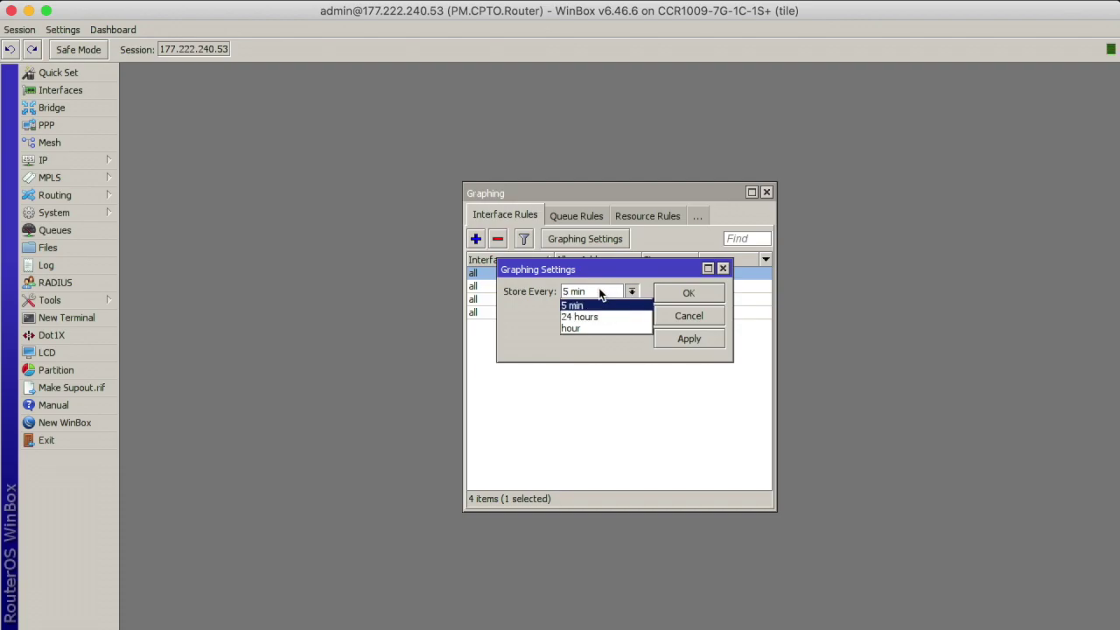
left_click(601, 293)
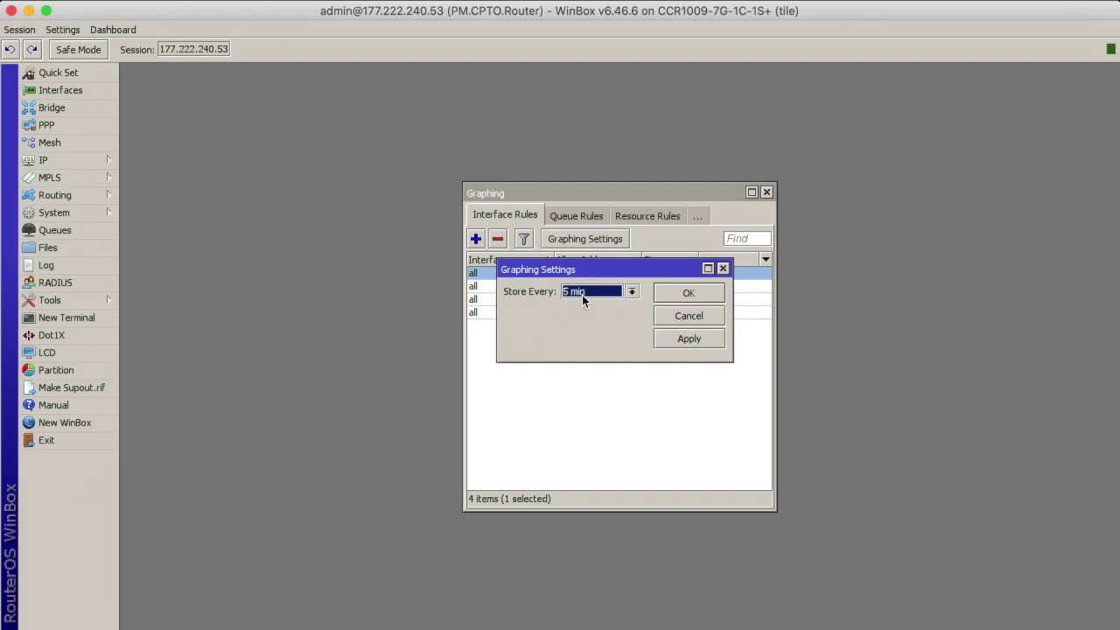
left_click(581, 295)
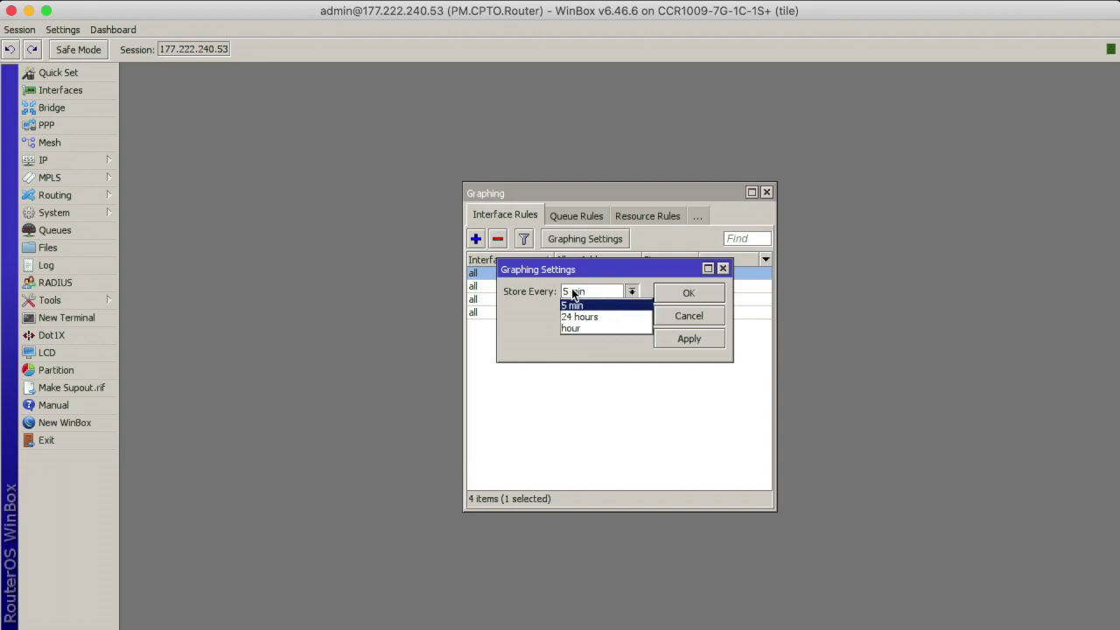
left_click(597, 290)
left_click(599, 297)
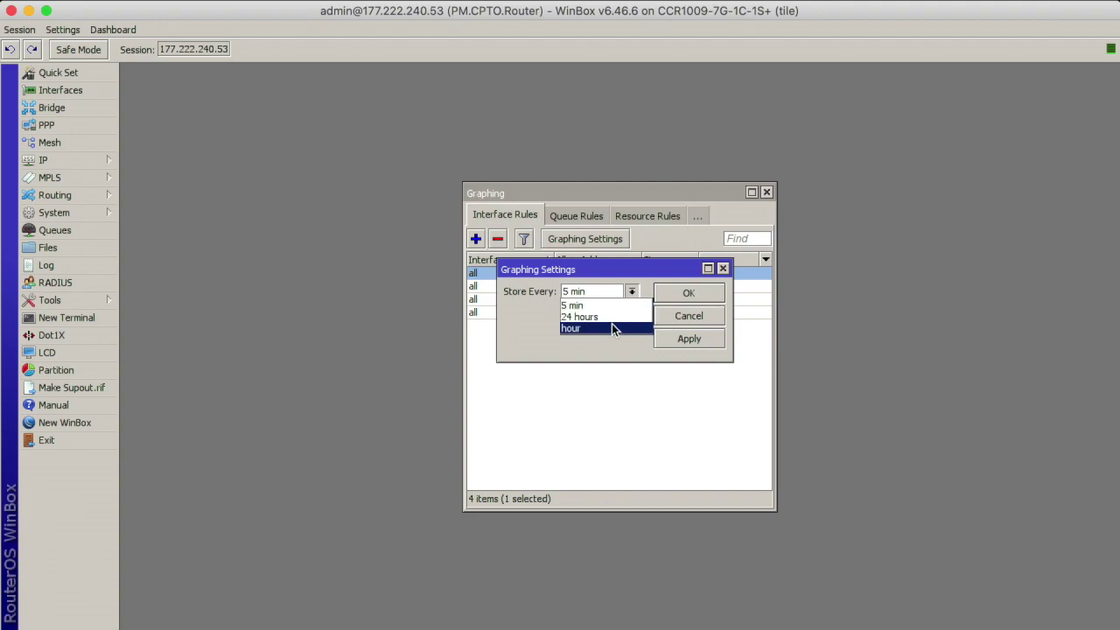
left_click(613, 305)
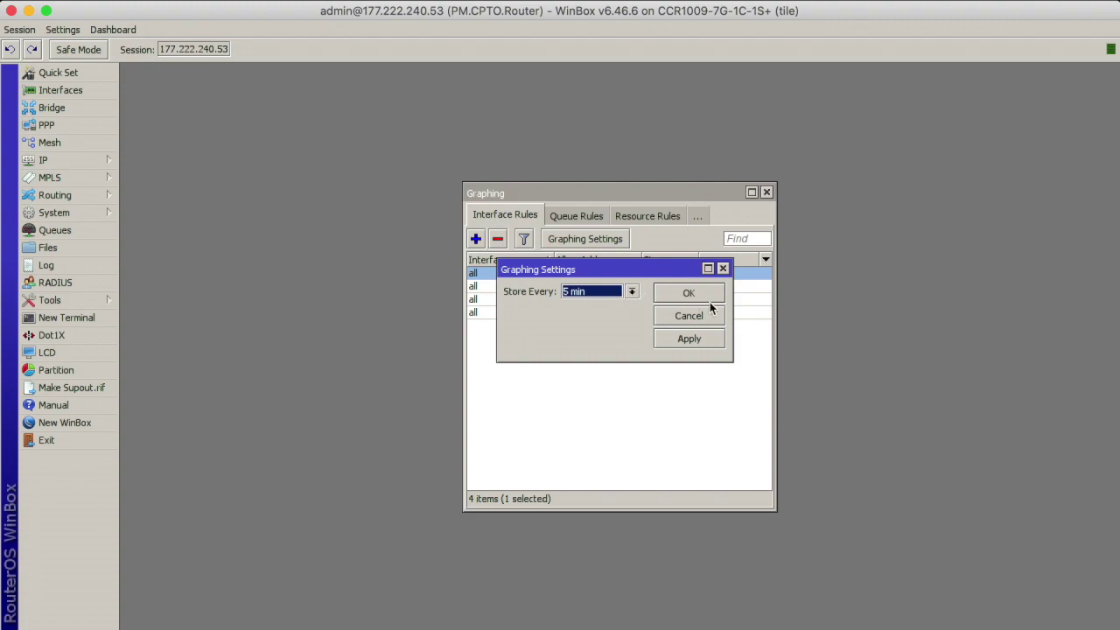
left_click(631, 292)
left_click(600, 311)
left_click(632, 294)
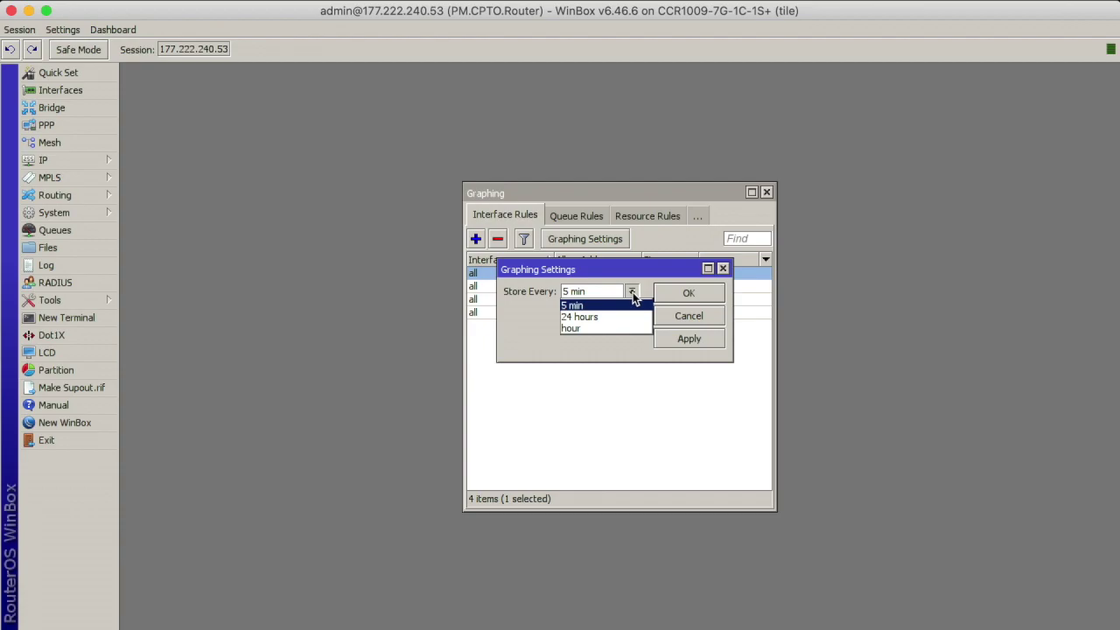
left_click(632, 293)
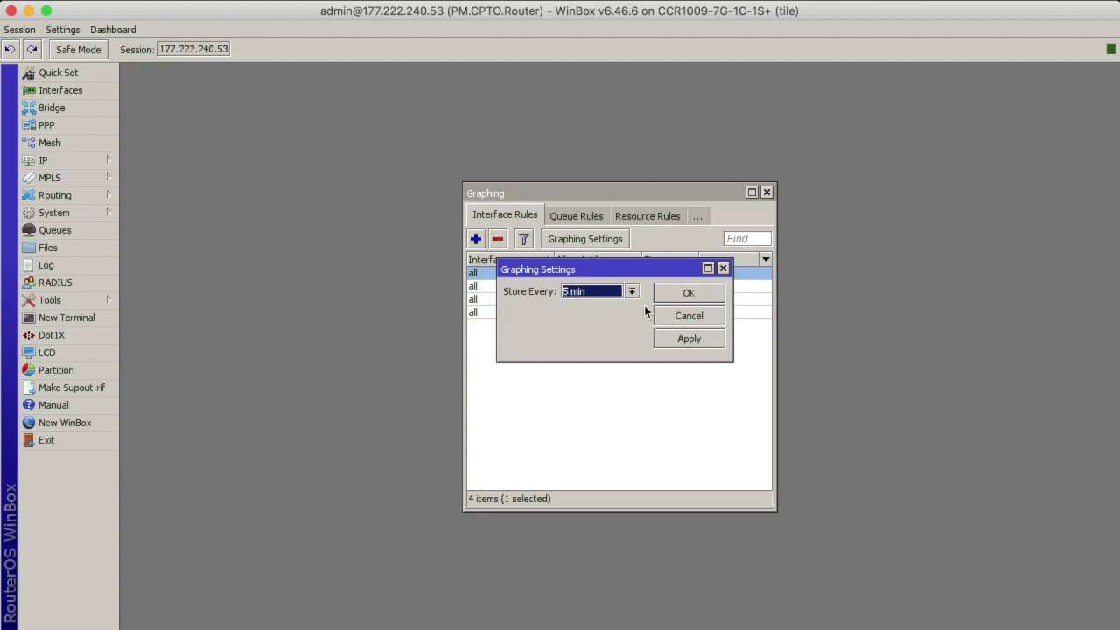
left_click(631, 293)
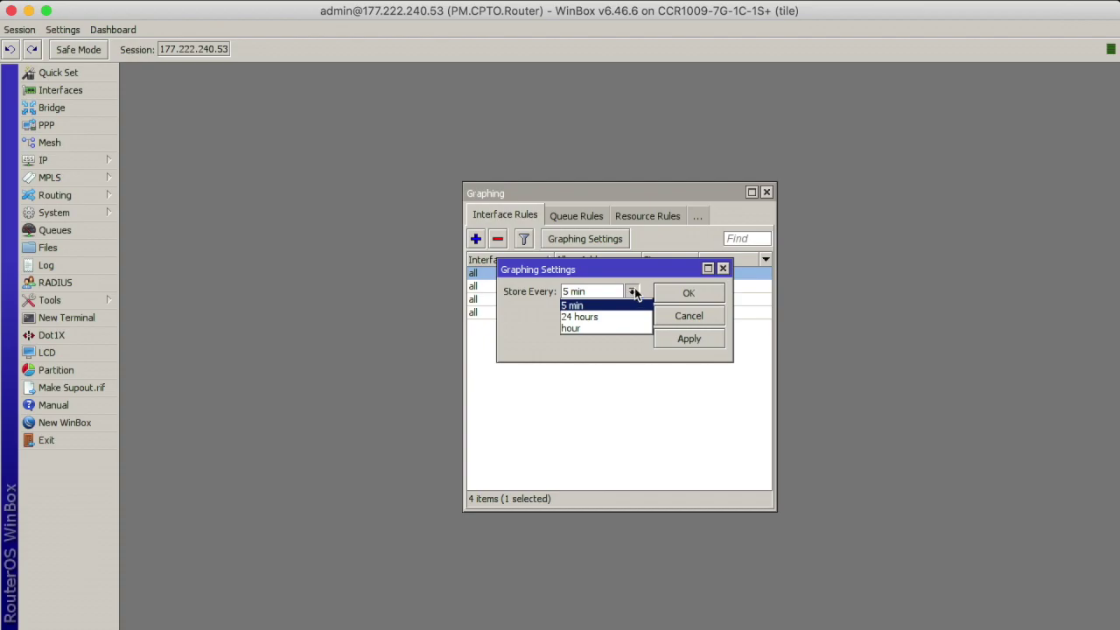
left_click(634, 293)
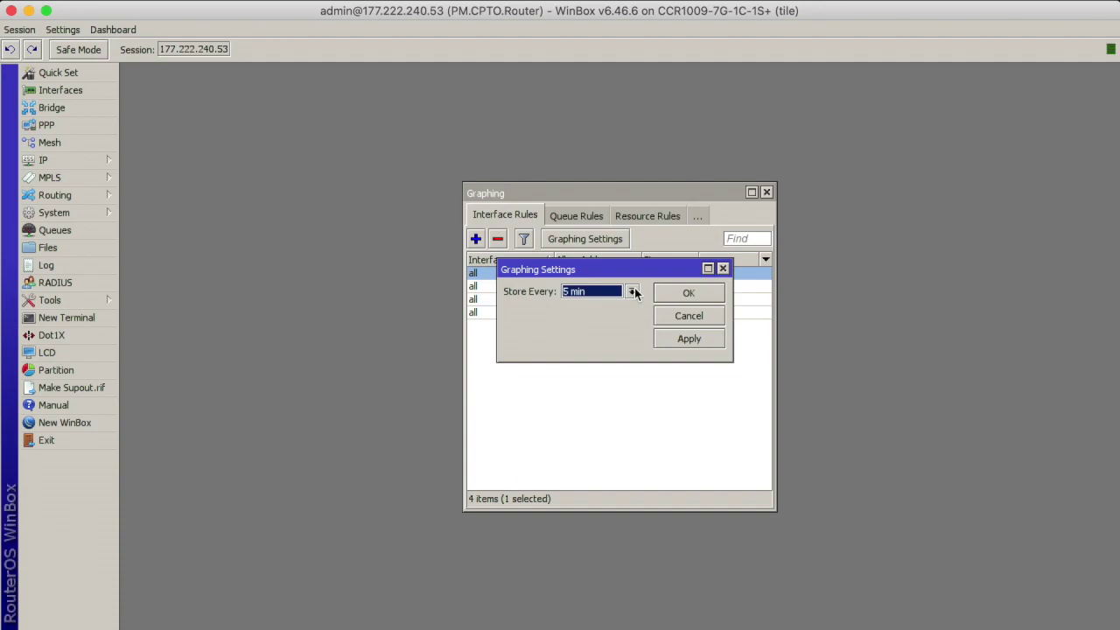
left_click(632, 292)
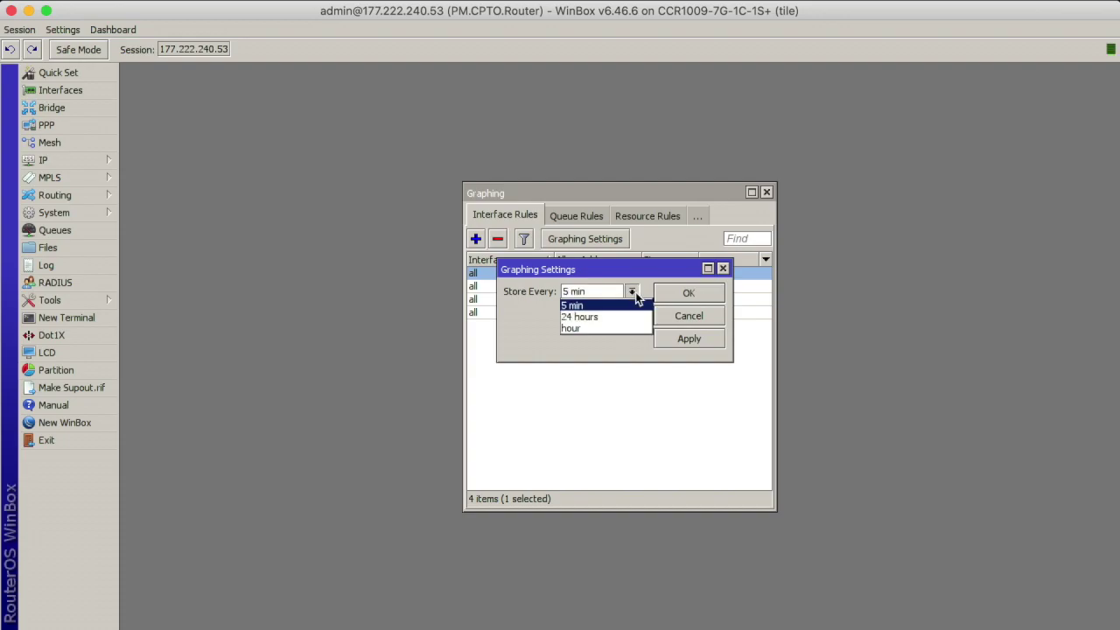
left_click(635, 306)
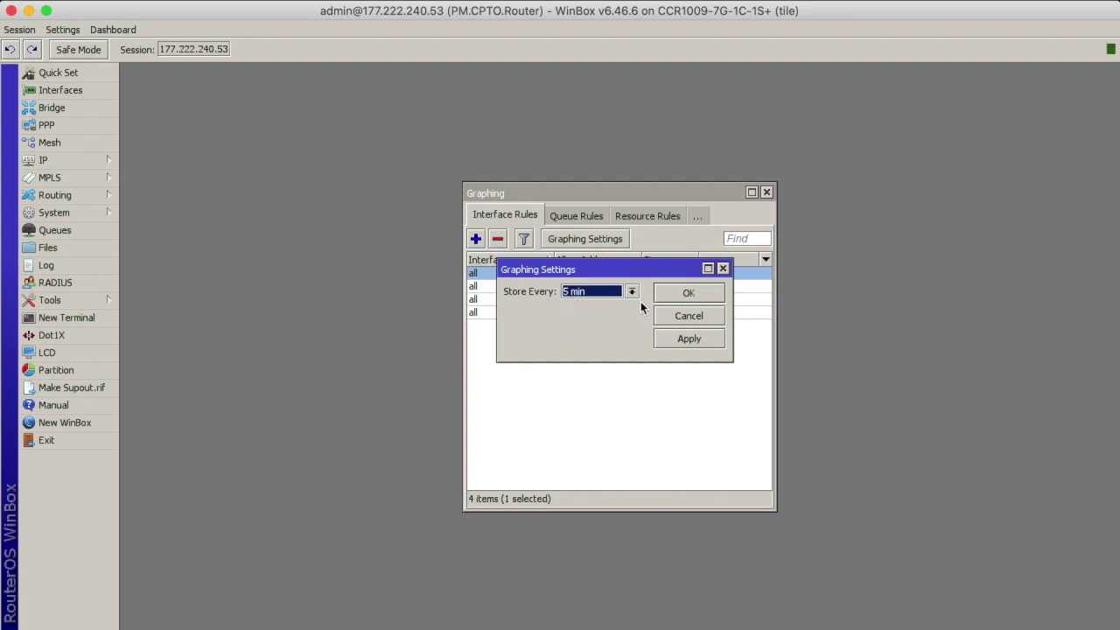
left_click(686, 295)
- Look through the allowed addresses of the existing interface graphing rules
left_click(579, 288)
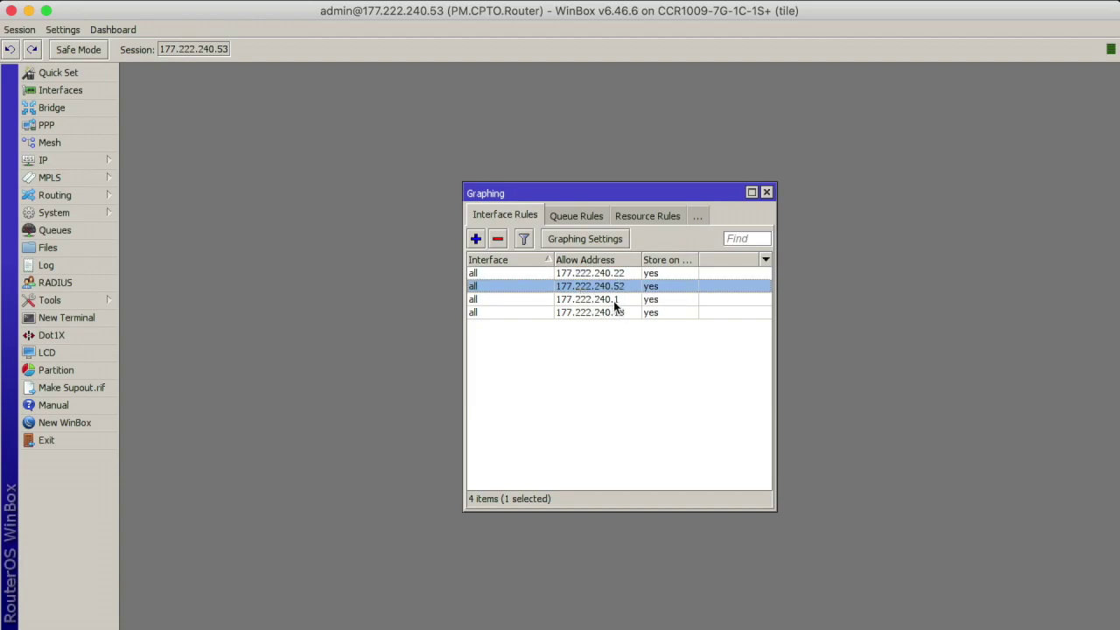
left_click(614, 302)
left_click(613, 314)
left_click(573, 275)
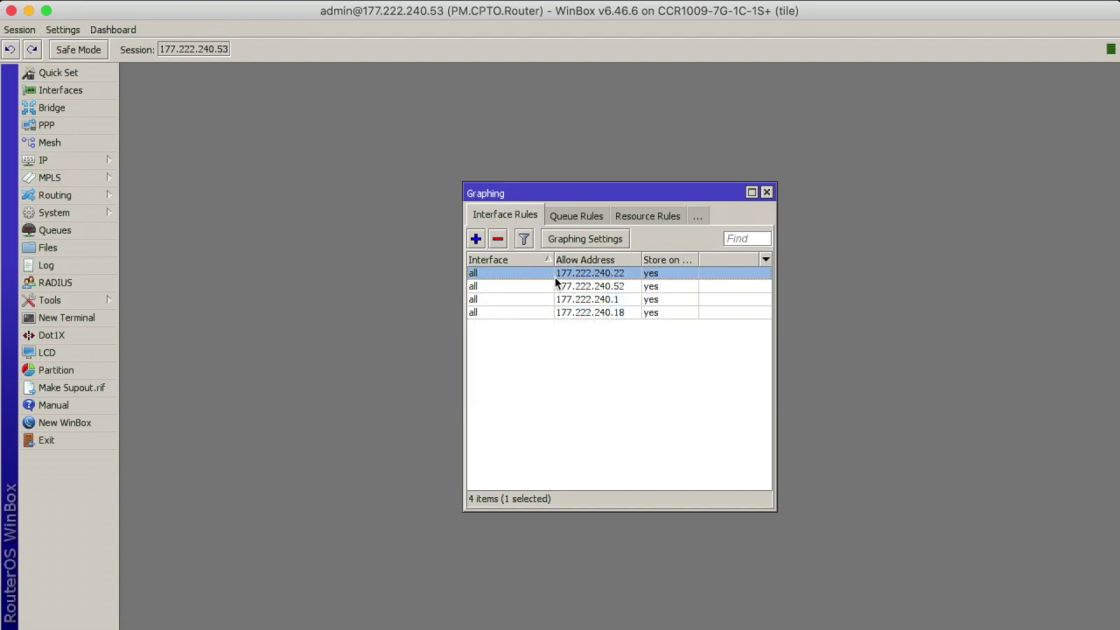
- Inspect the interface and allowed address of the graphing rule for 177.222.240.22, leaving it without saving changes
double_click(544, 272)
left_click(707, 306)
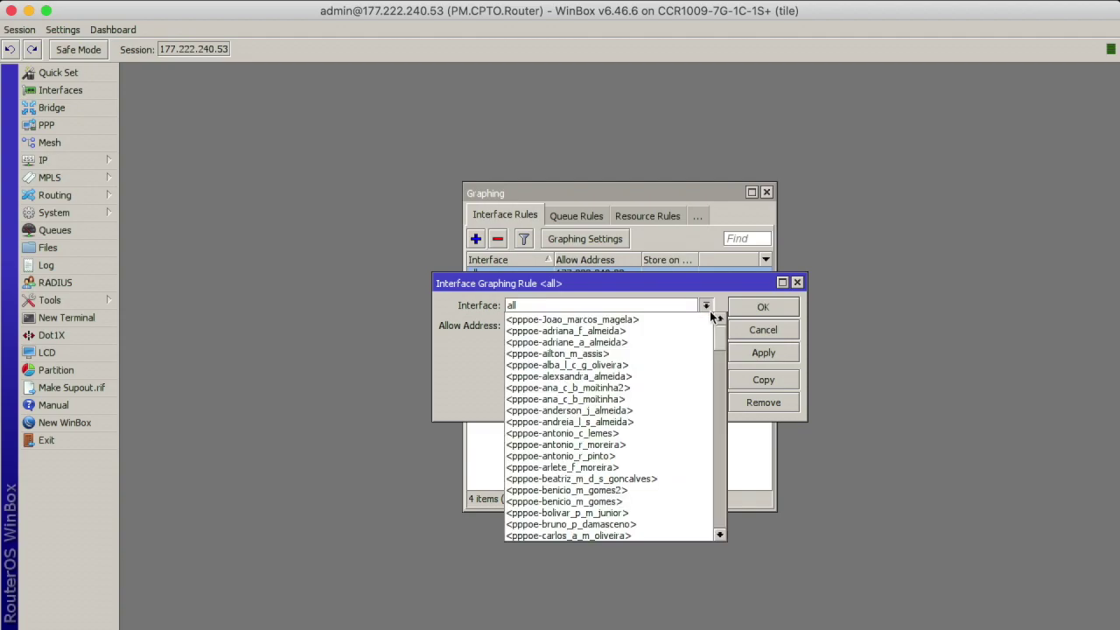
left_click(707, 306)
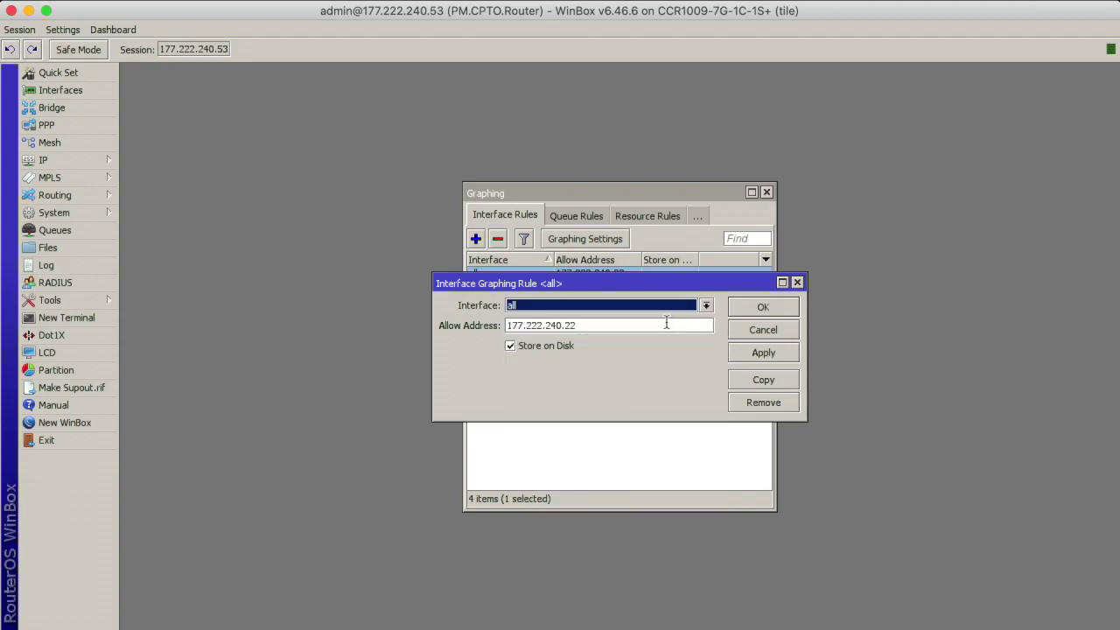
left_click(596, 328)
double_click(591, 327)
left_click(579, 326)
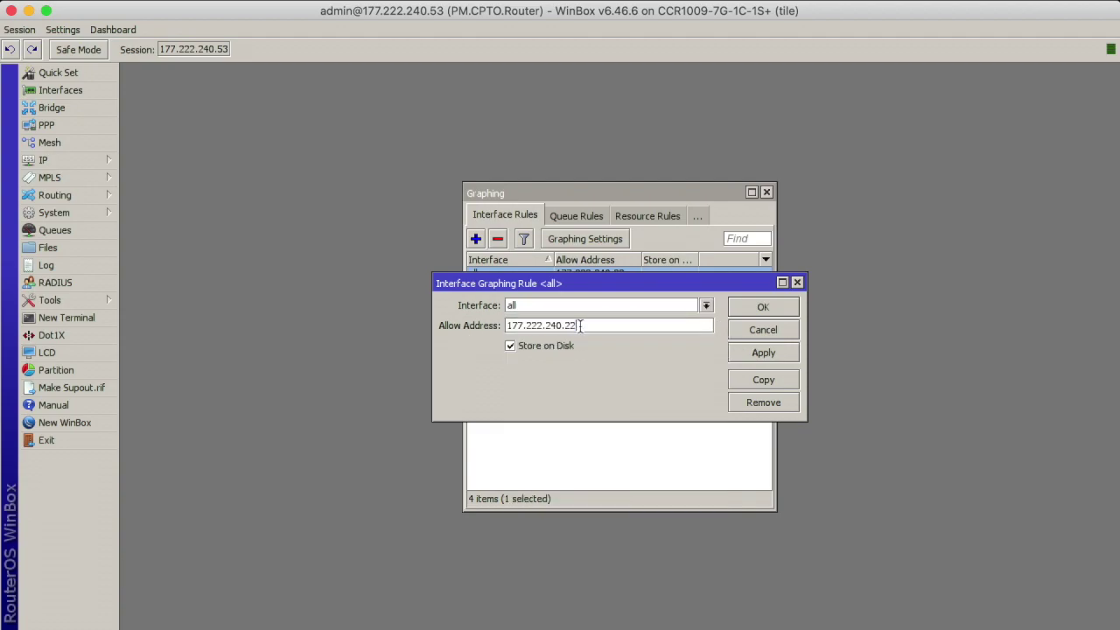
left_click(758, 330)
- Reopen the 177.222.240.22 rule, browse its selectable interfaces to the end of the list, and cancel
double_click(574, 276)
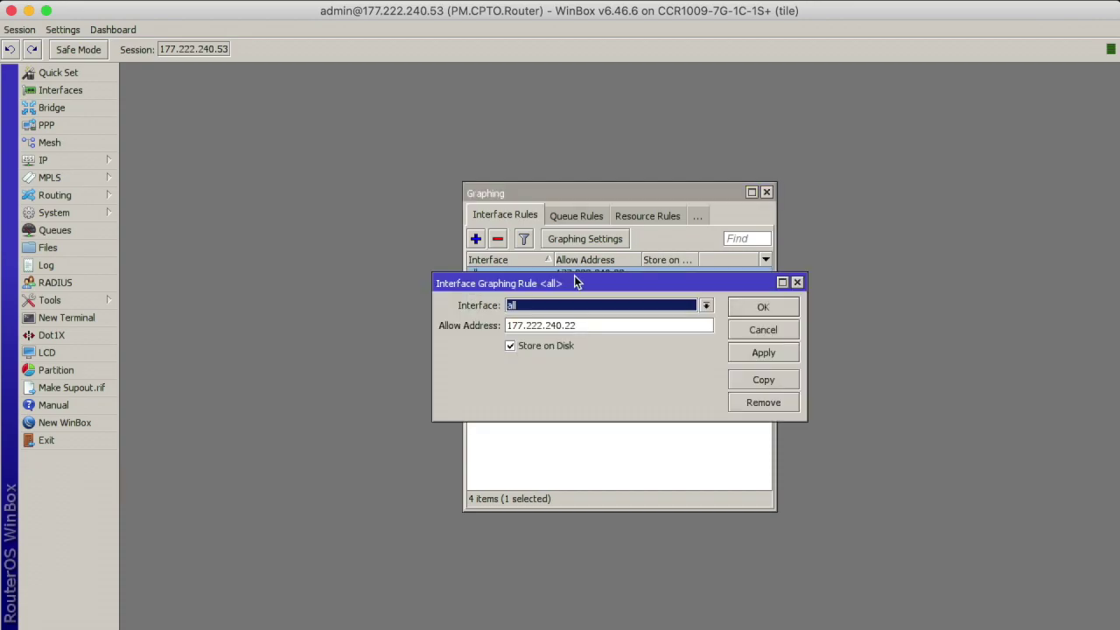
left_click(706, 307)
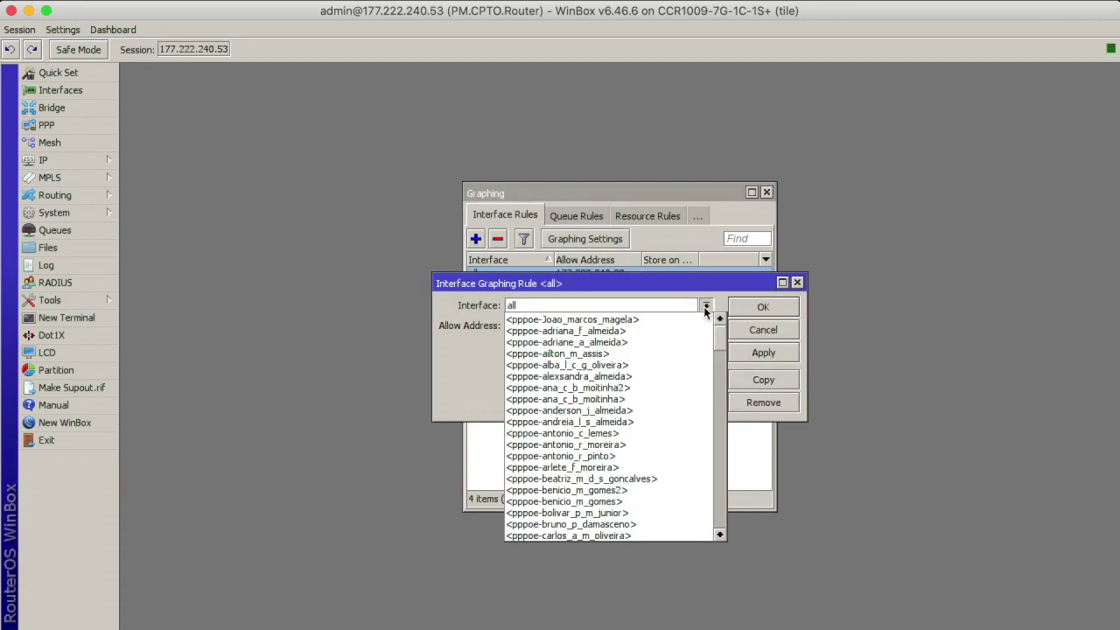
left_click_drag(723, 343, 732, 597)
left_click(700, 308)
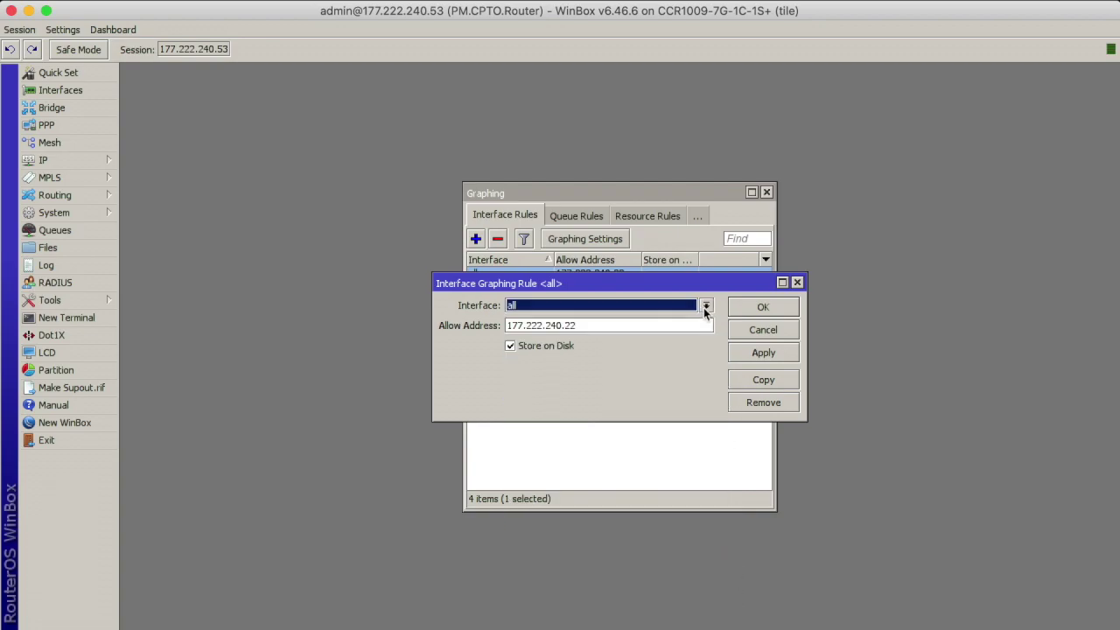
left_click(755, 331)
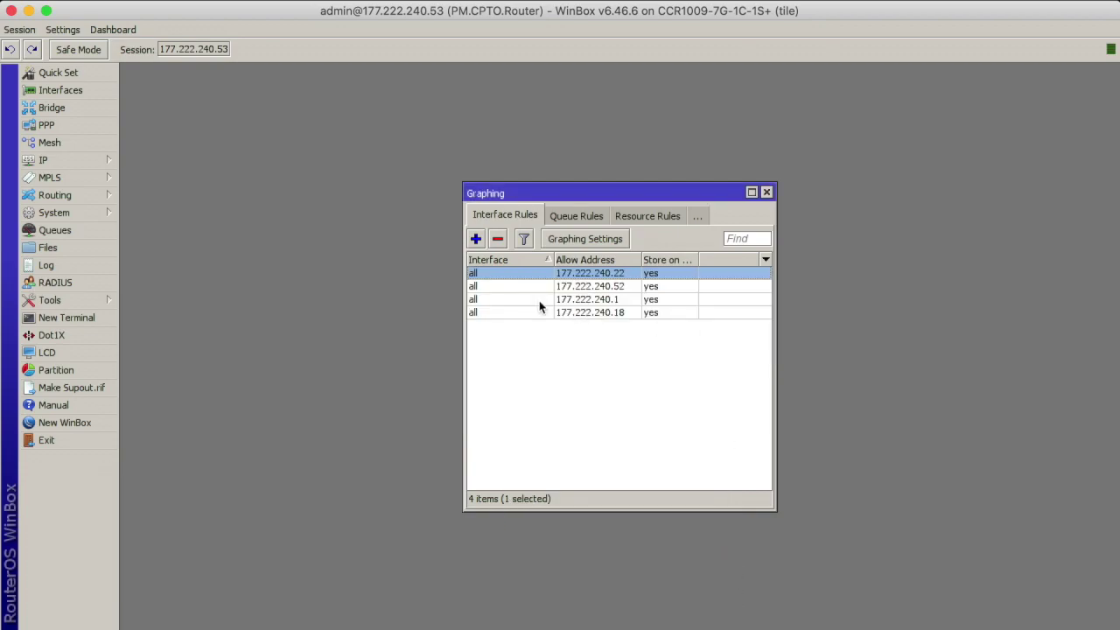
- Review each interface rule in turn, checking its interface scope and which address may view the graphs
left_click(536, 286)
key("Down")
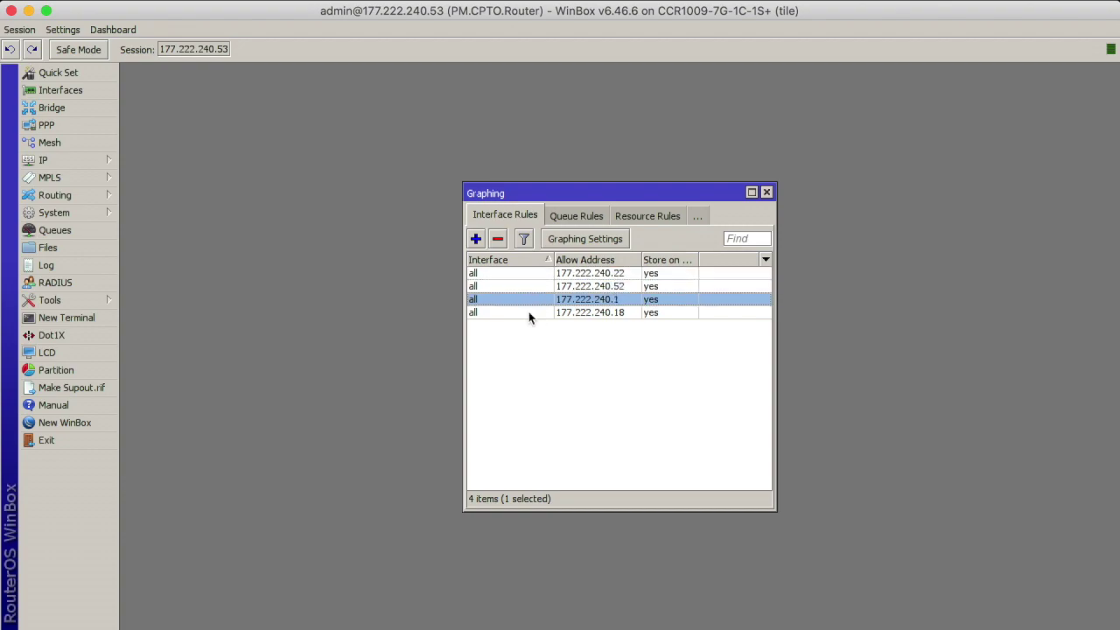
key("Down")
left_click(549, 274)
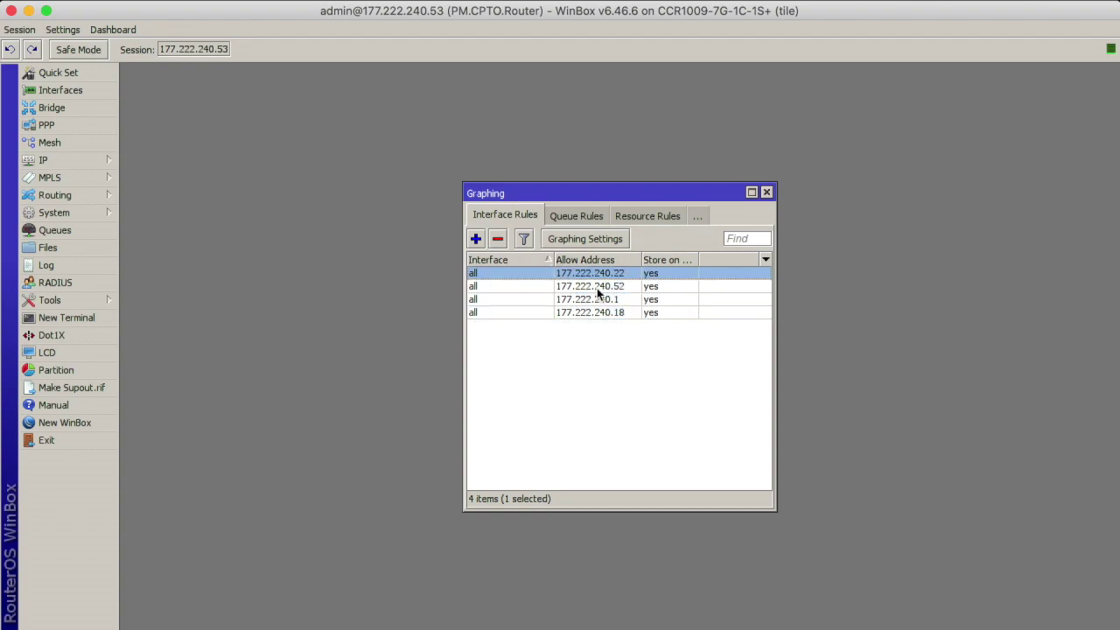
left_click(602, 289)
left_click(592, 300)
left_click(591, 312)
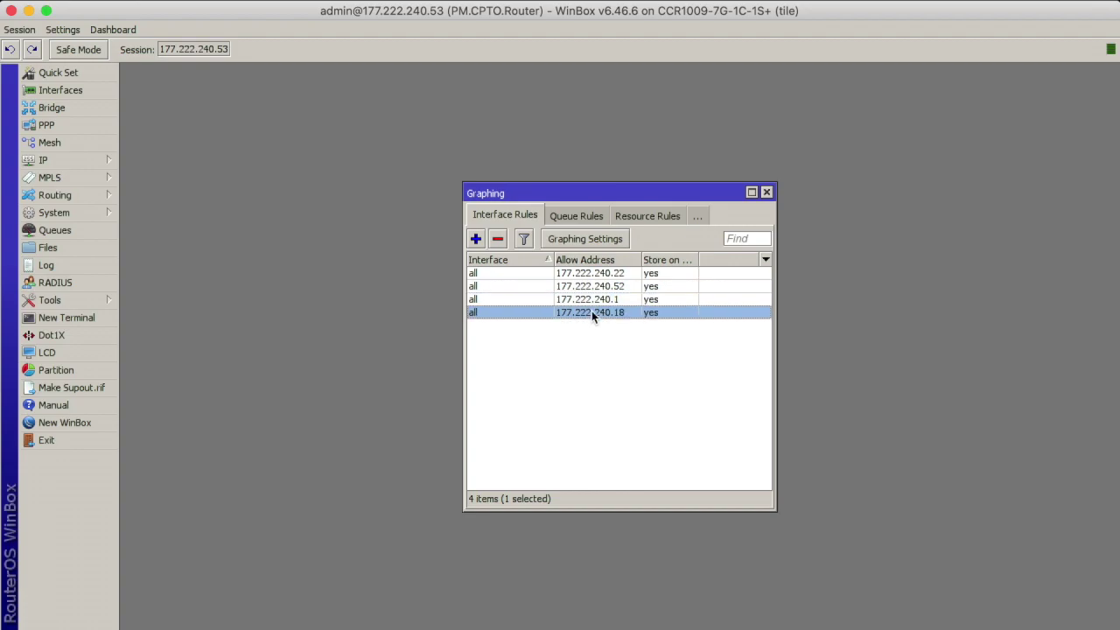
left_click(593, 277)
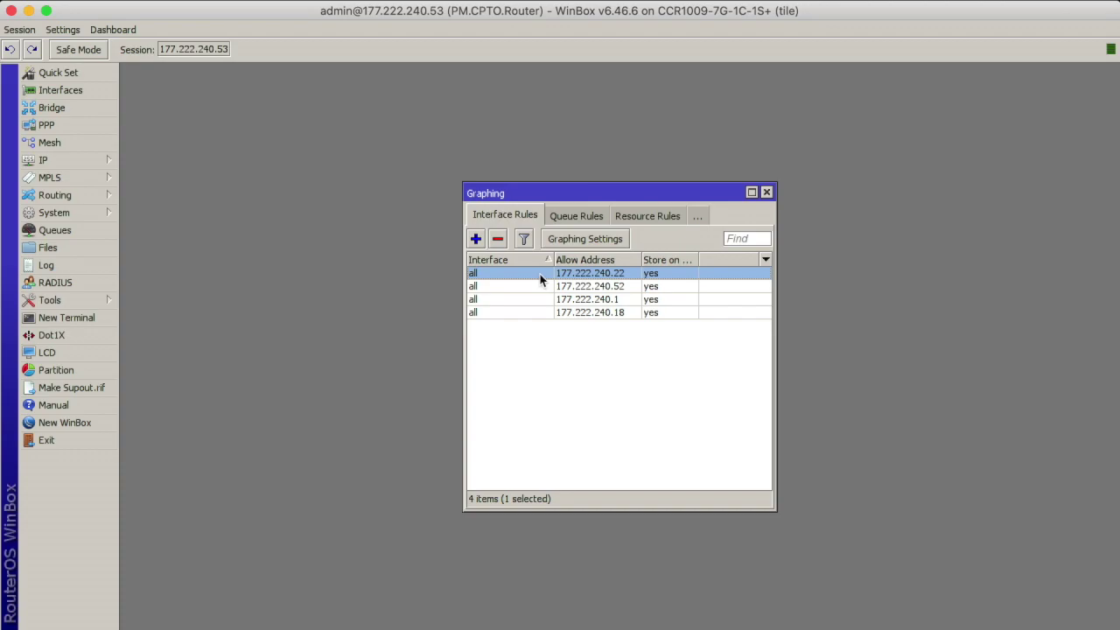
- Open the IP service list and place it beside the Graphing window so both can be viewed
left_click(89, 159)
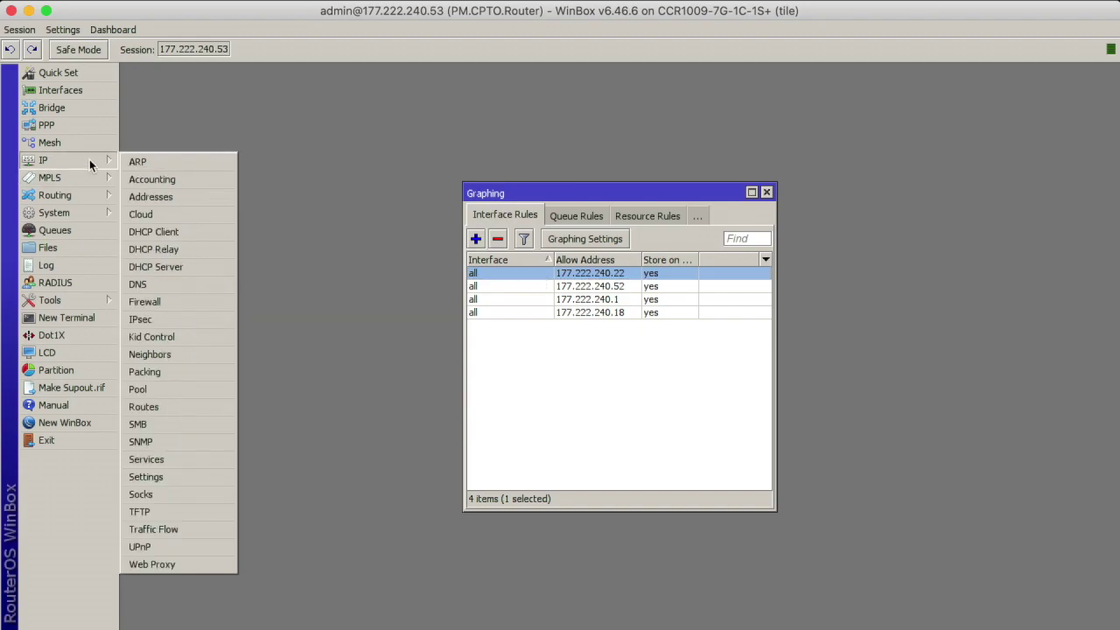
left_click(168, 455)
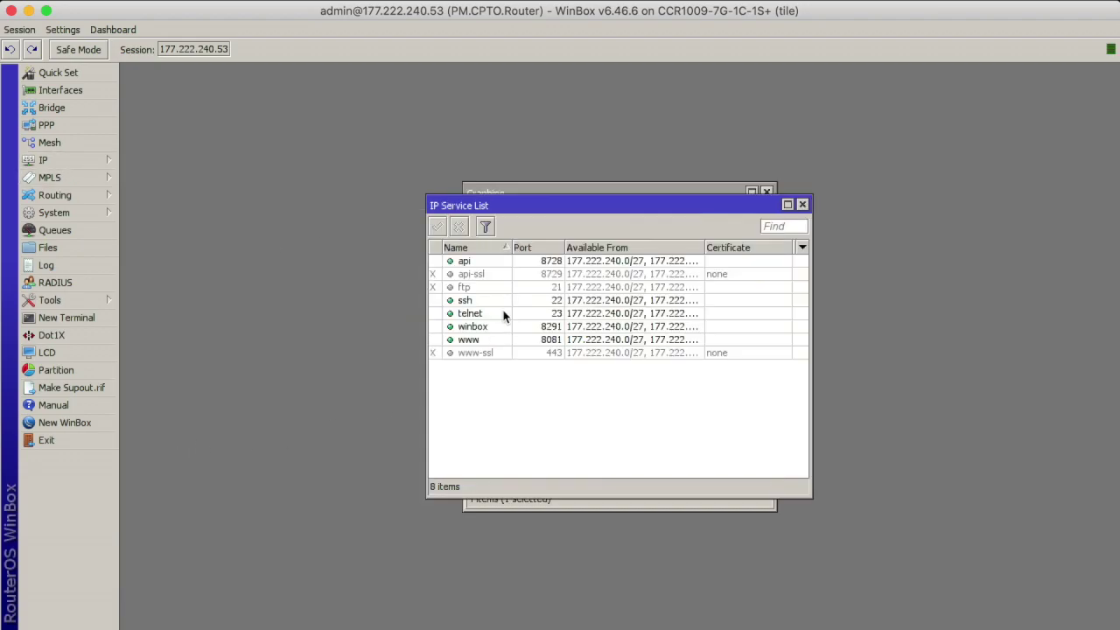
left_click(506, 340)
left_click_drag(540, 208, 259, 261)
- Compare the www and www-ssl service ports and open the www service's details
left_click(196, 407)
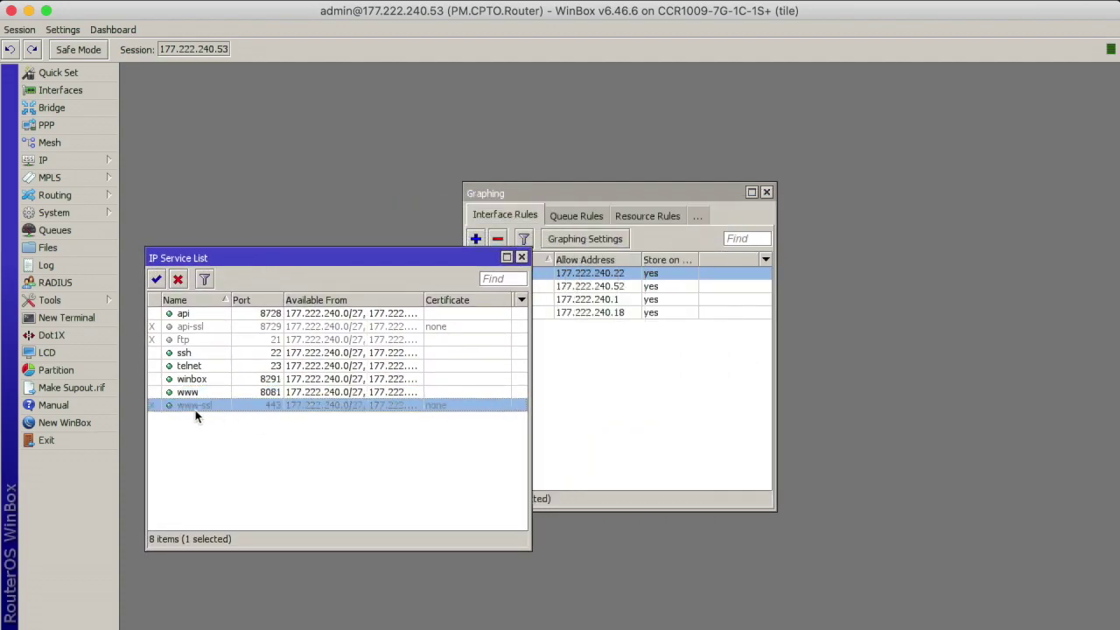
left_click(264, 392)
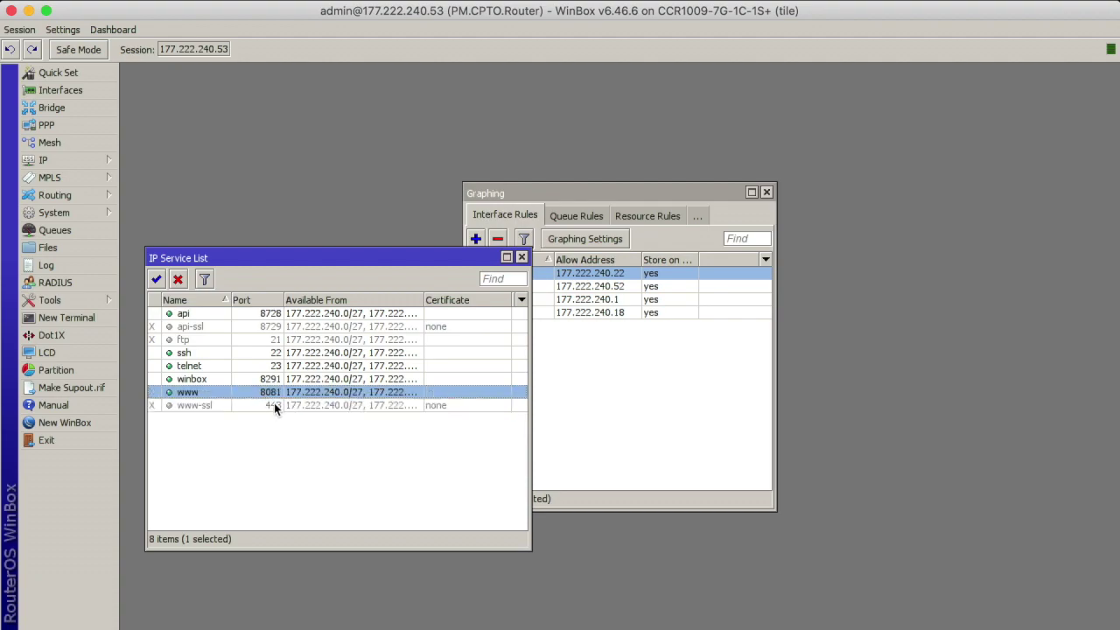
left_click(272, 405)
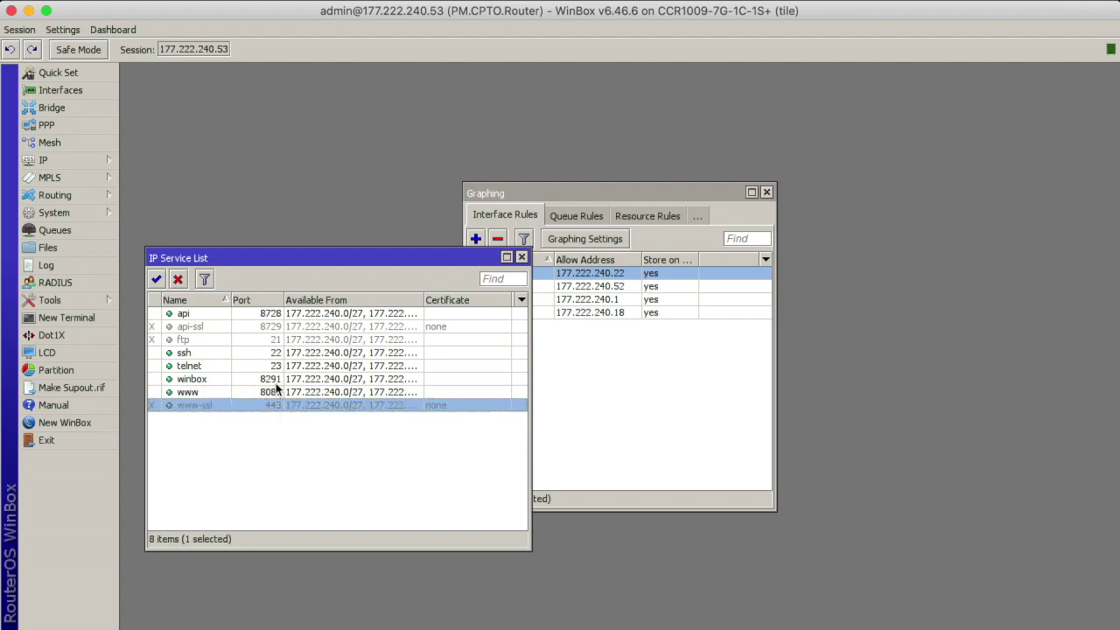
left_click(278, 394)
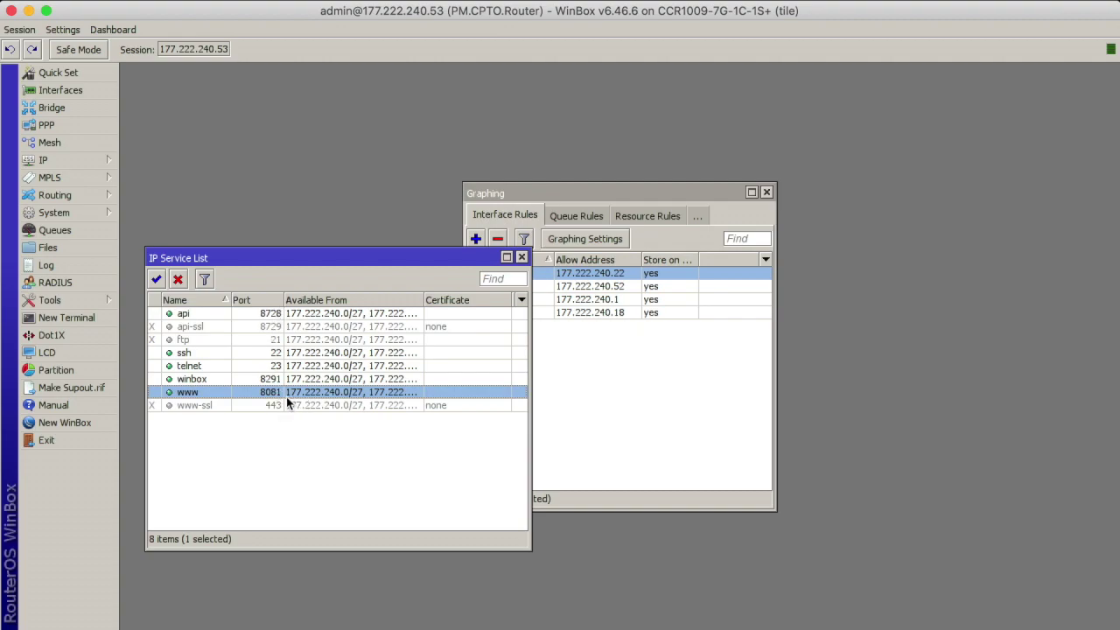
double_click(283, 394)
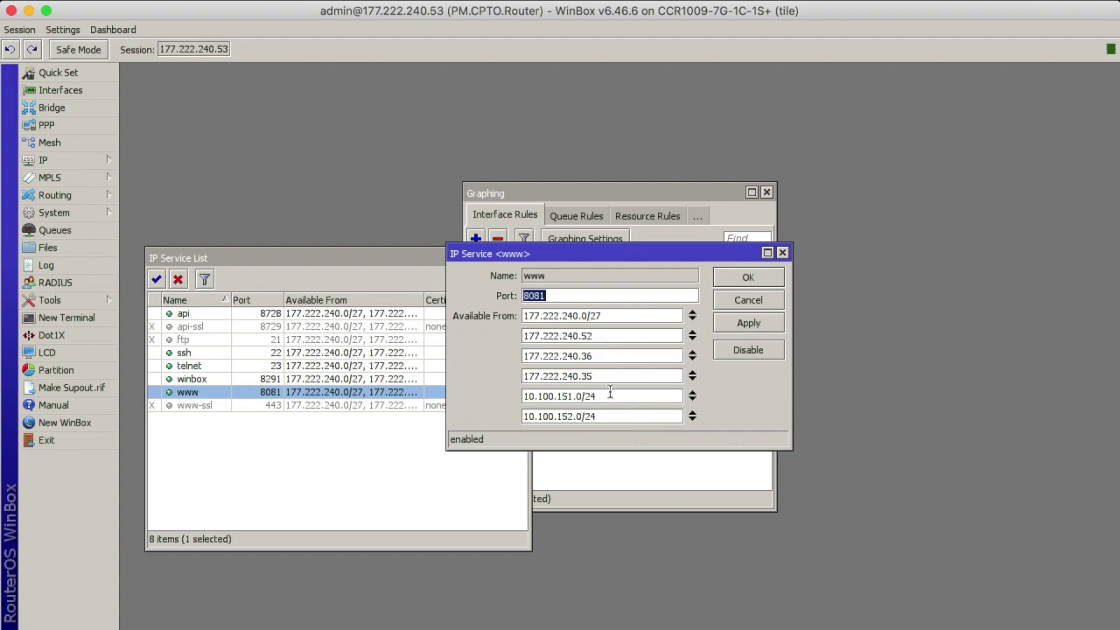
- Close the www service's details, reopen them to check the port number, and cancel without changes
left_click(725, 302)
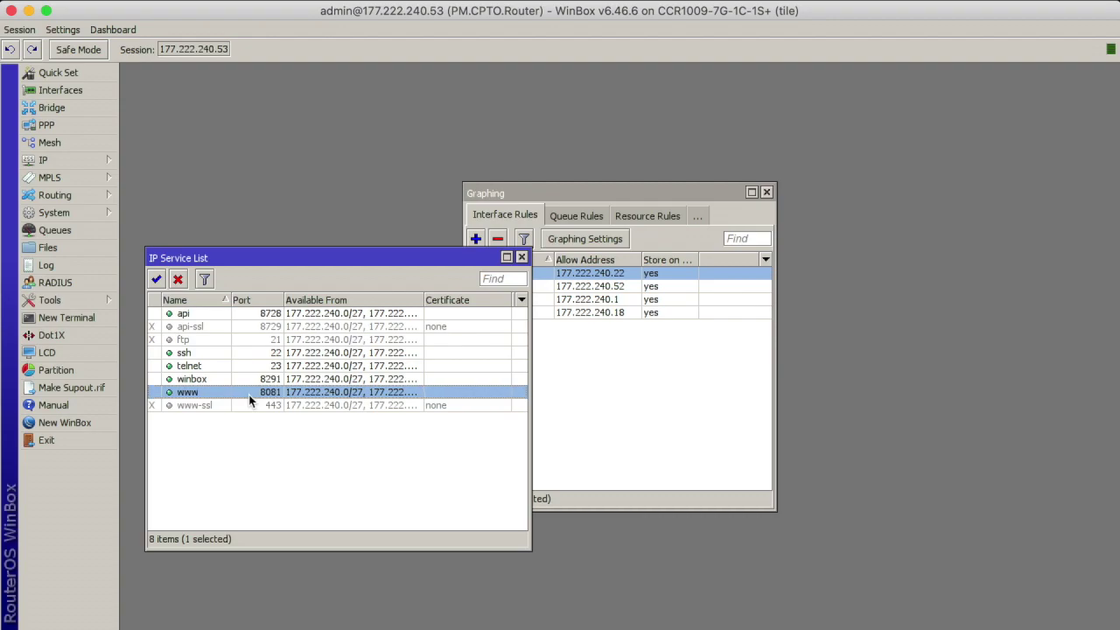
double_click(249, 395)
left_click(536, 299)
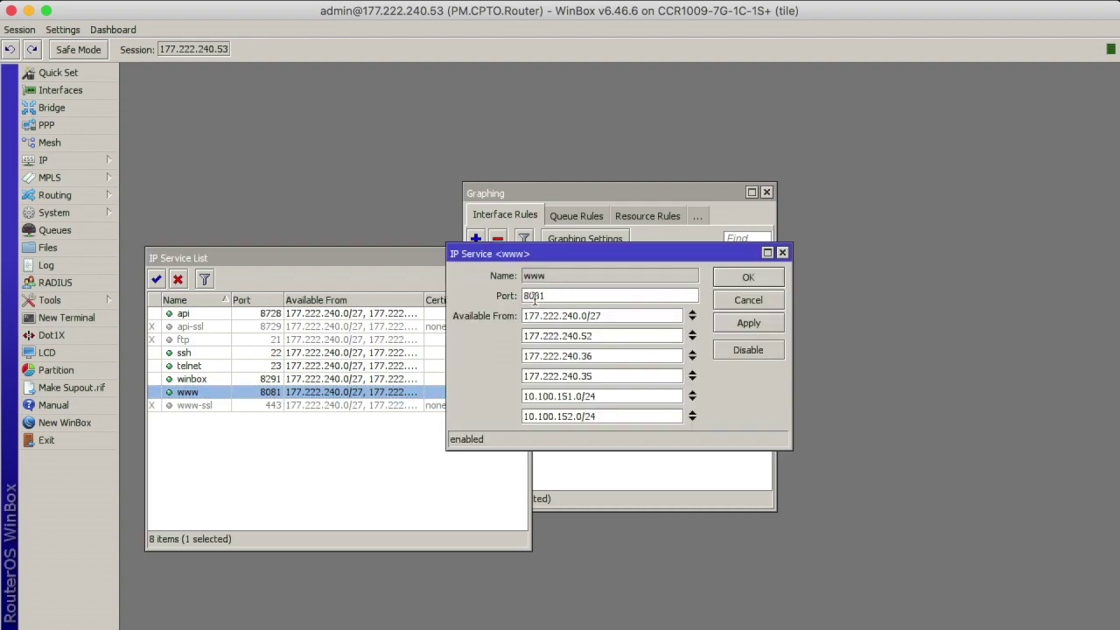
left_click_drag(567, 296, 527, 294)
left_click(570, 295)
left_click_drag(548, 294, 524, 289)
left_click(549, 295)
left_click(748, 301)
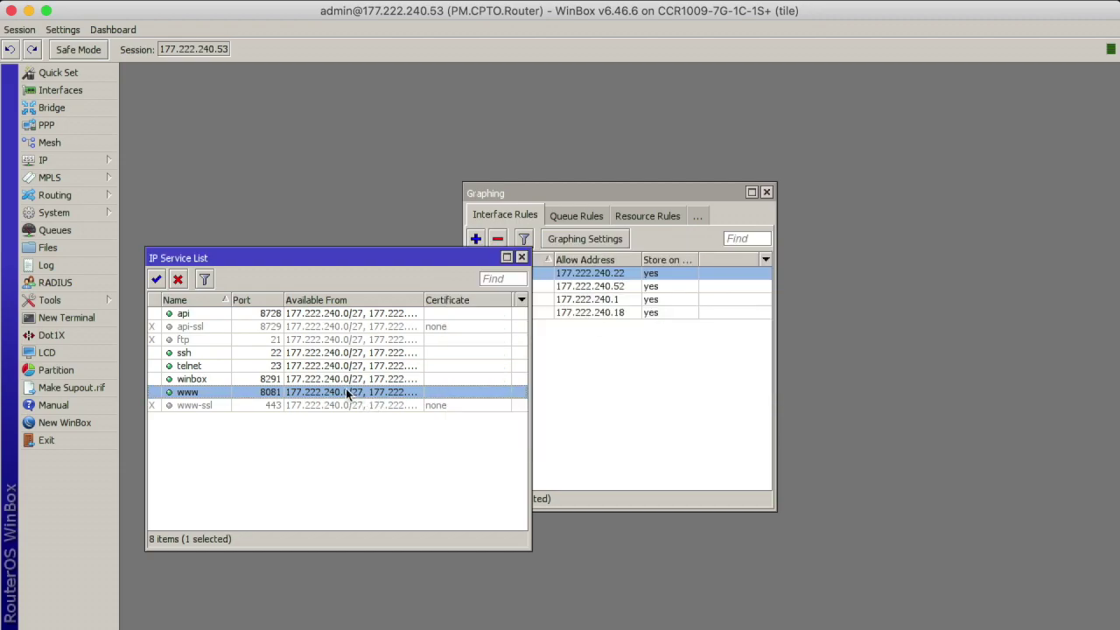
- Try removing every Available From address from the www service, and cancel the edit
double_click(345, 388)
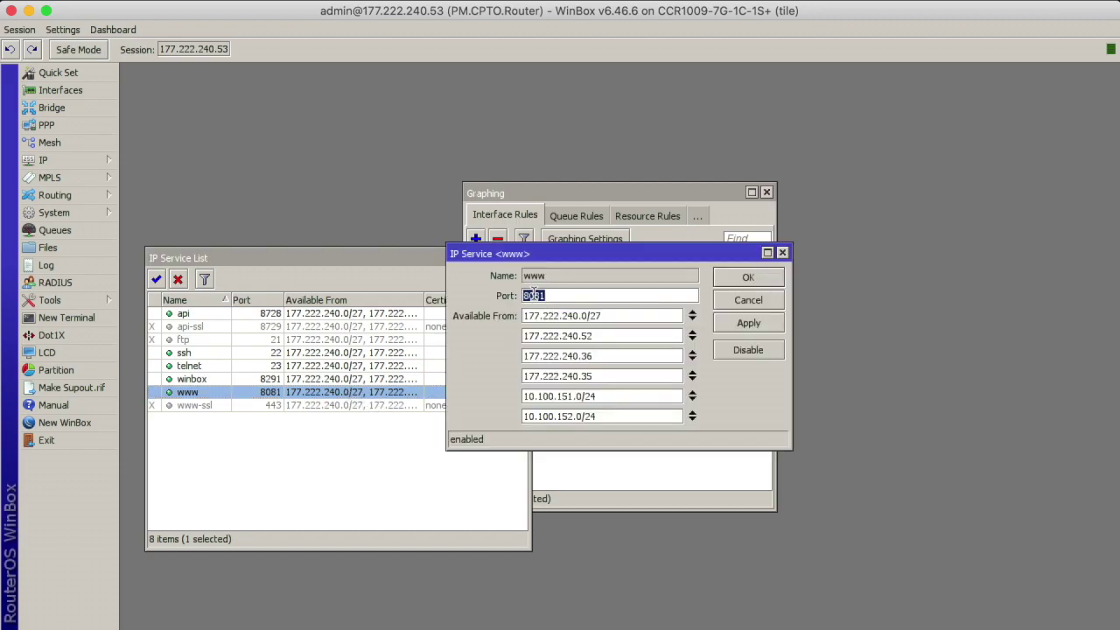
left_click(692, 313)
left_click(693, 312)
left_click(692, 312)
left_click(692, 312)
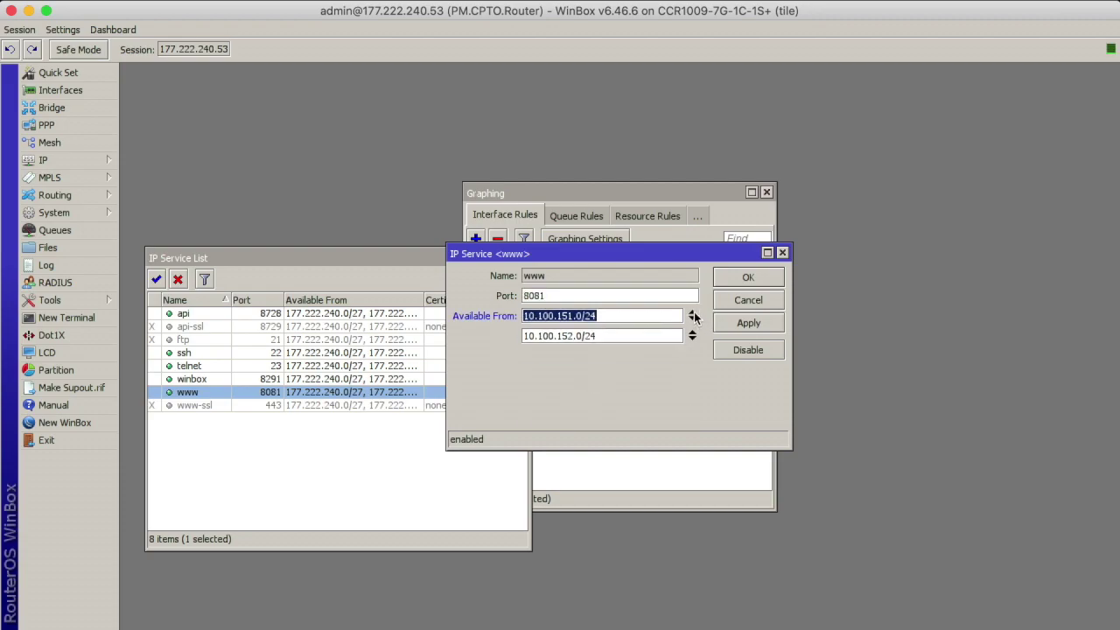
left_click(692, 312)
left_click(692, 314)
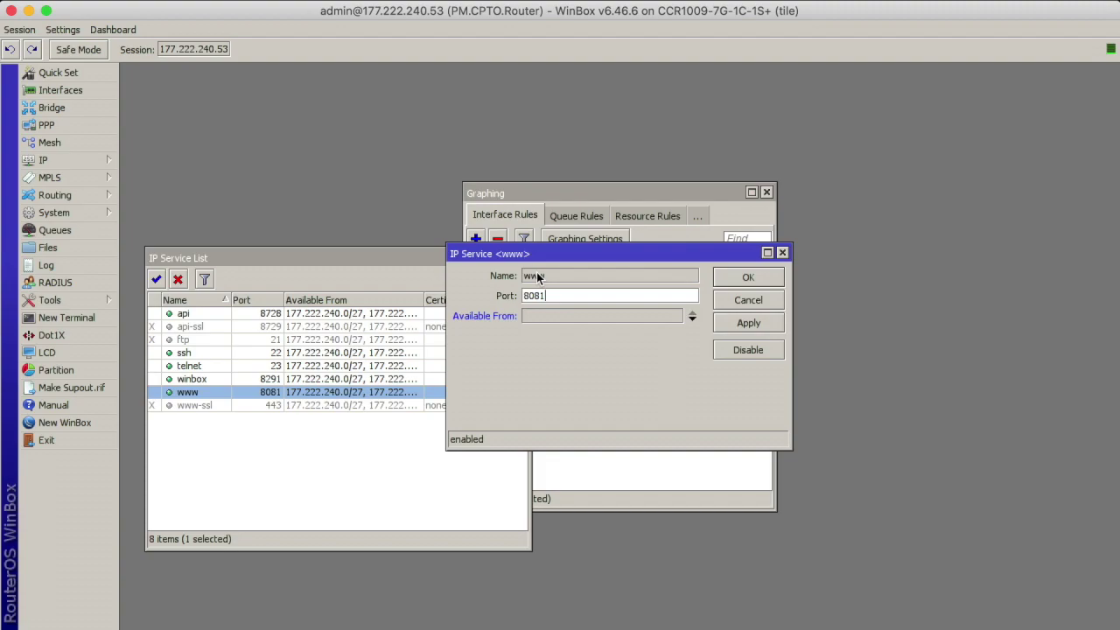
left_click(746, 300)
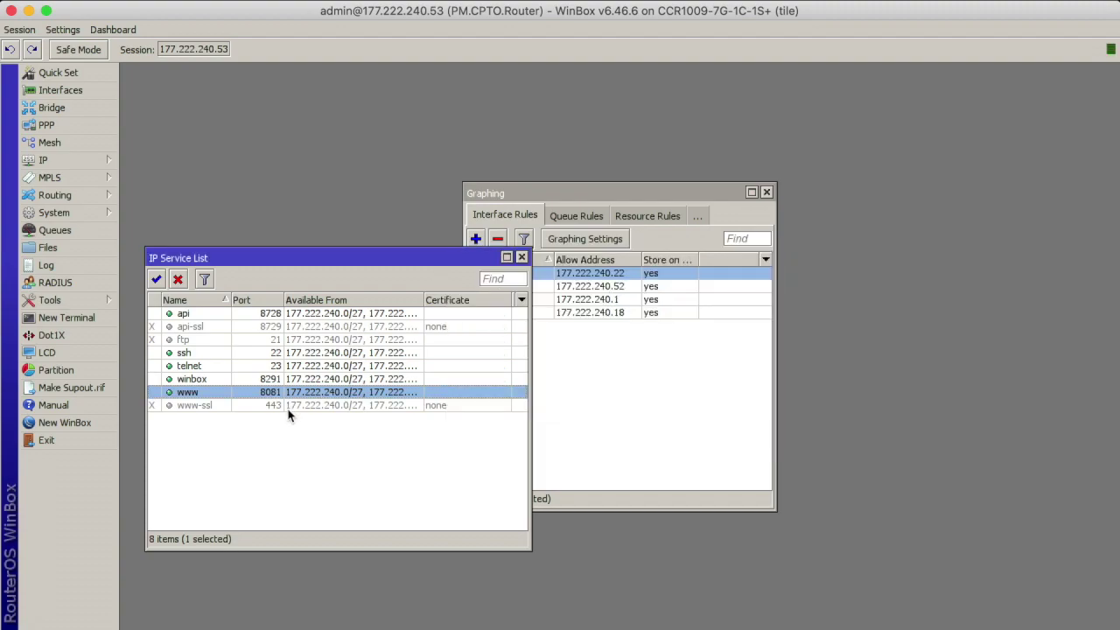
- Reopen the www service to review its port and Available From addresses, locate it beside winbox in the list, and cancel
double_click(291, 394)
left_click(532, 295)
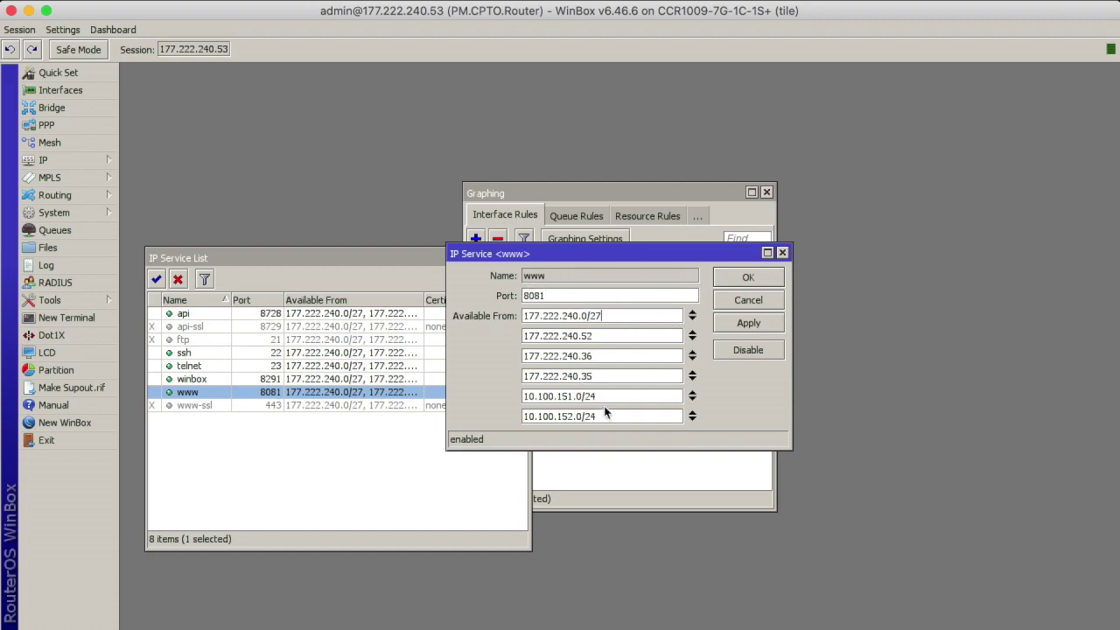
left_click(746, 300)
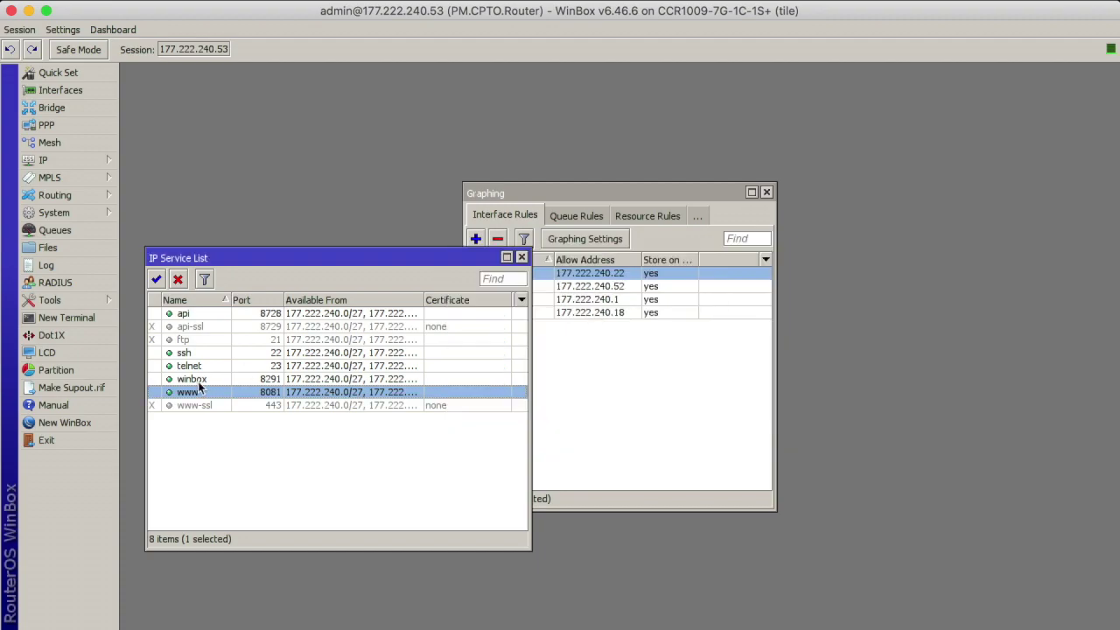
left_click(194, 380)
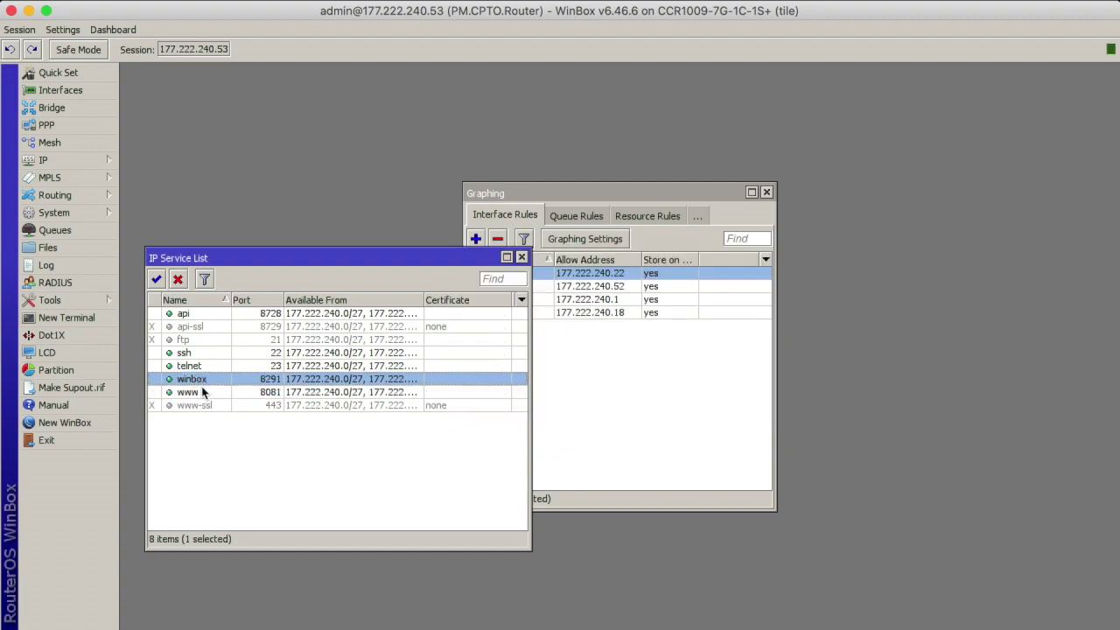
left_click(203, 393)
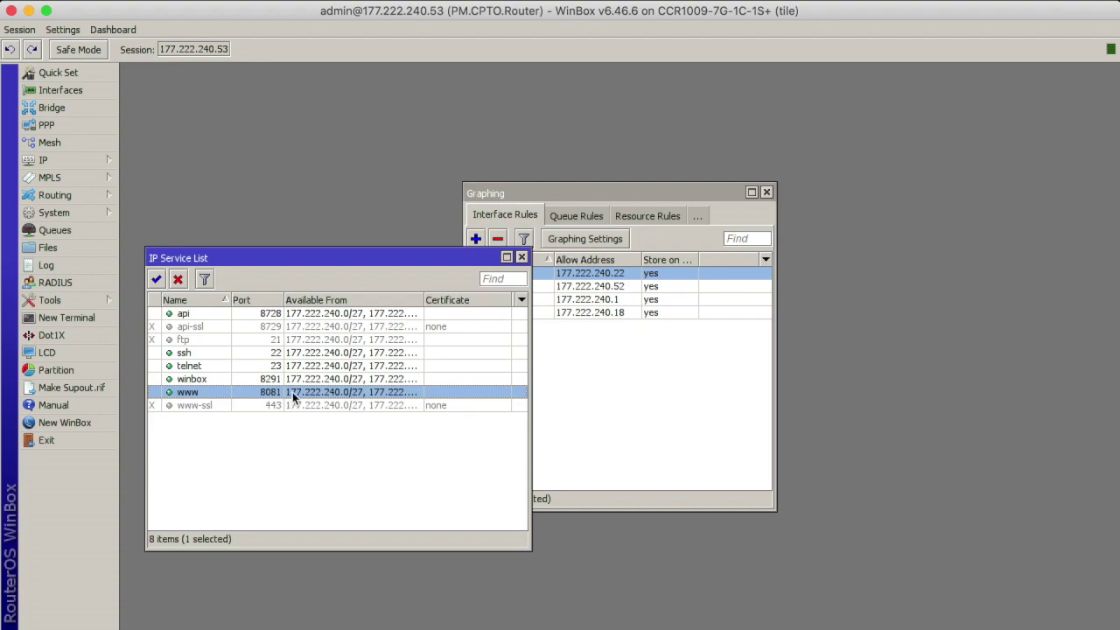
double_click(329, 392)
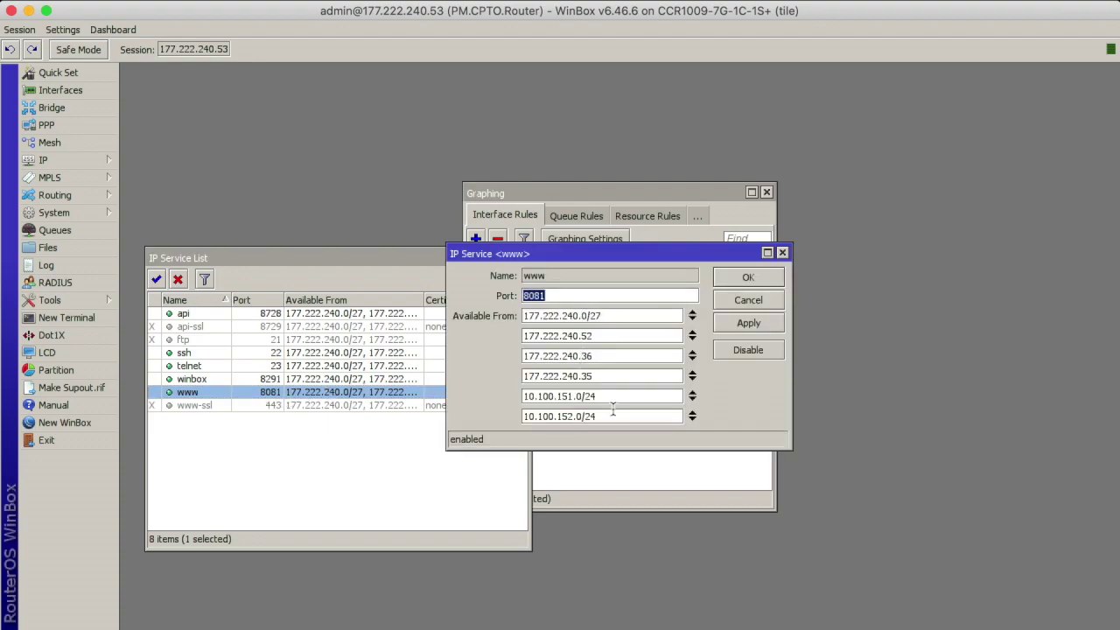
left_click(734, 300)
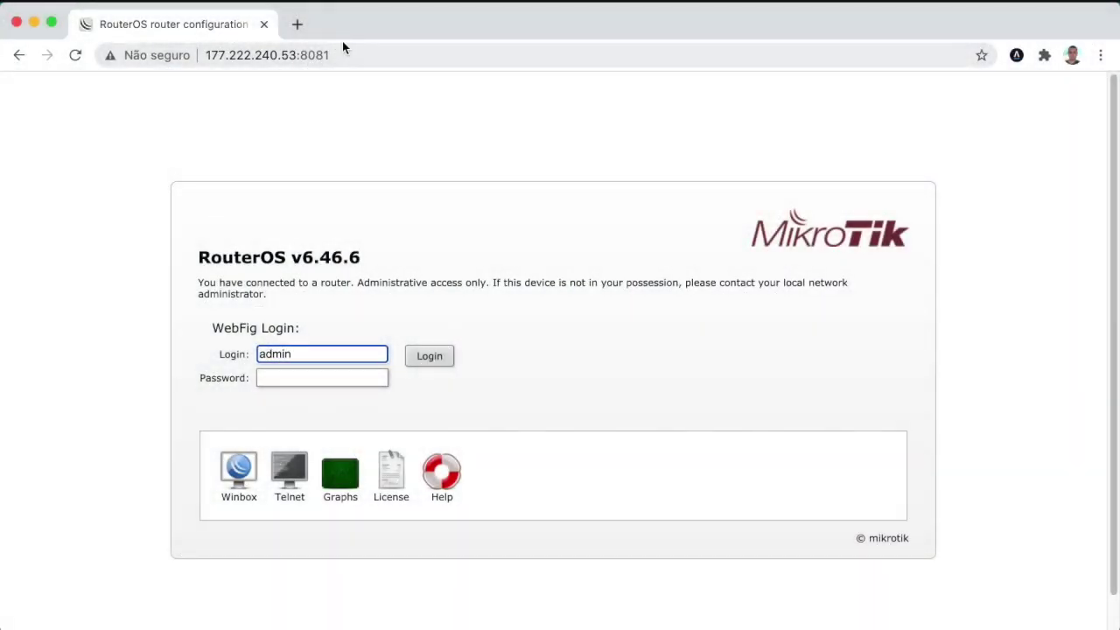
left_click(339, 54)
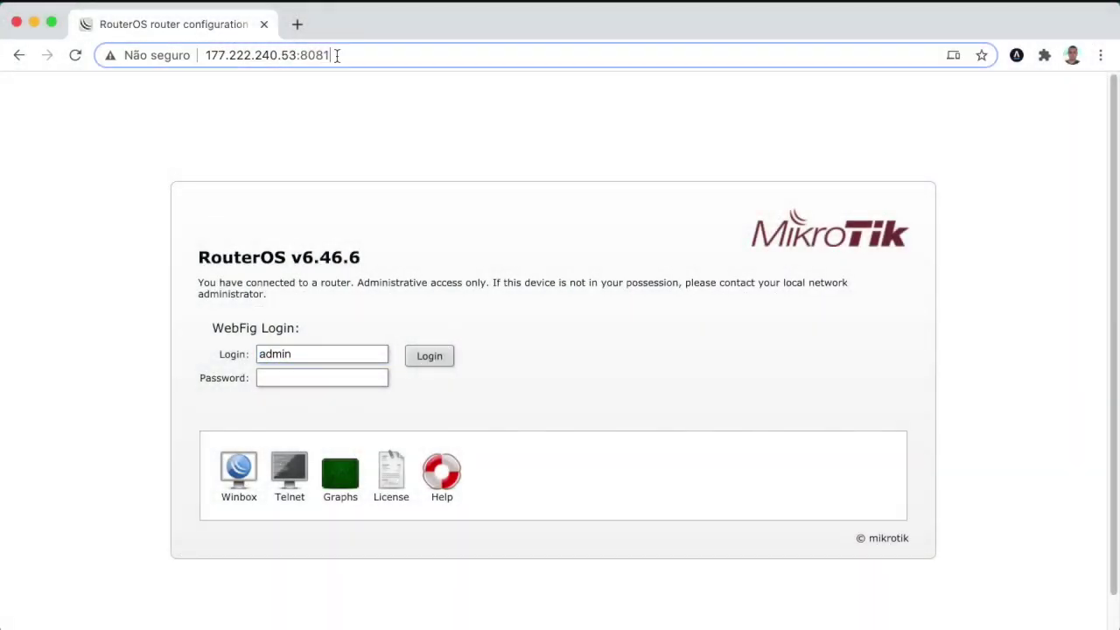
left_click(297, 55)
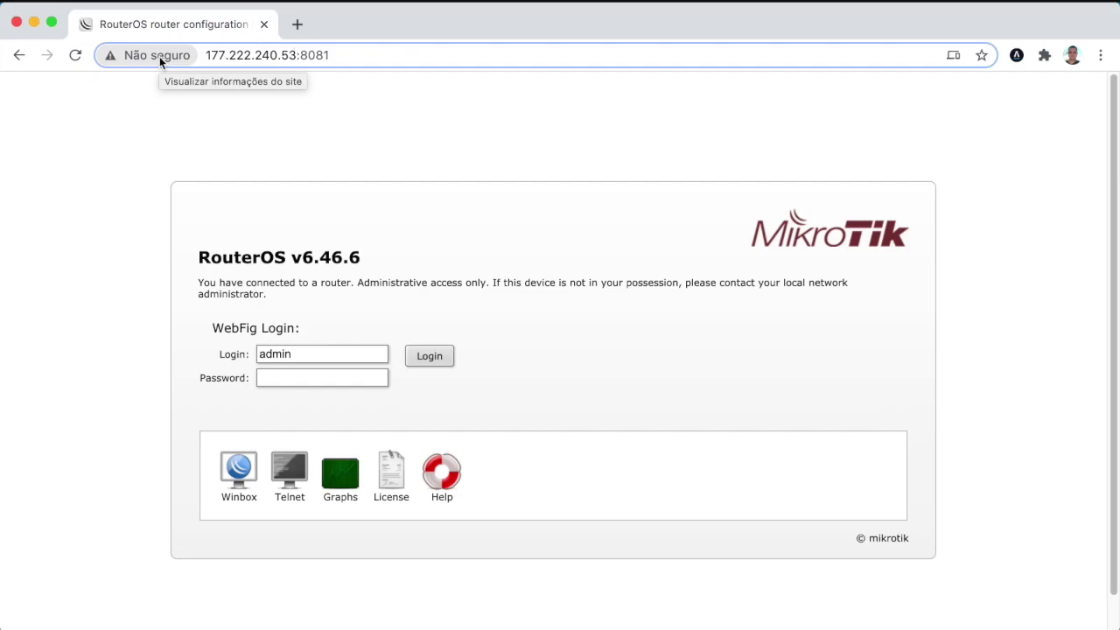
left_click_drag(301, 55, 336, 58)
left_click(362, 58)
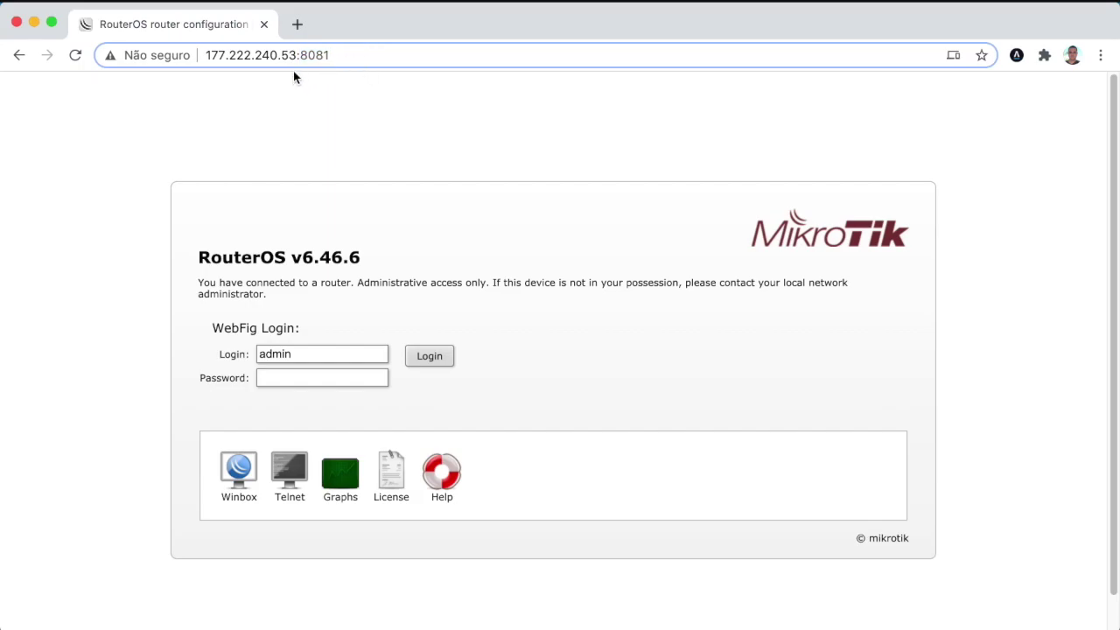
left_click_drag(302, 56, 376, 62)
left_click(365, 55)
left_click(292, 377)
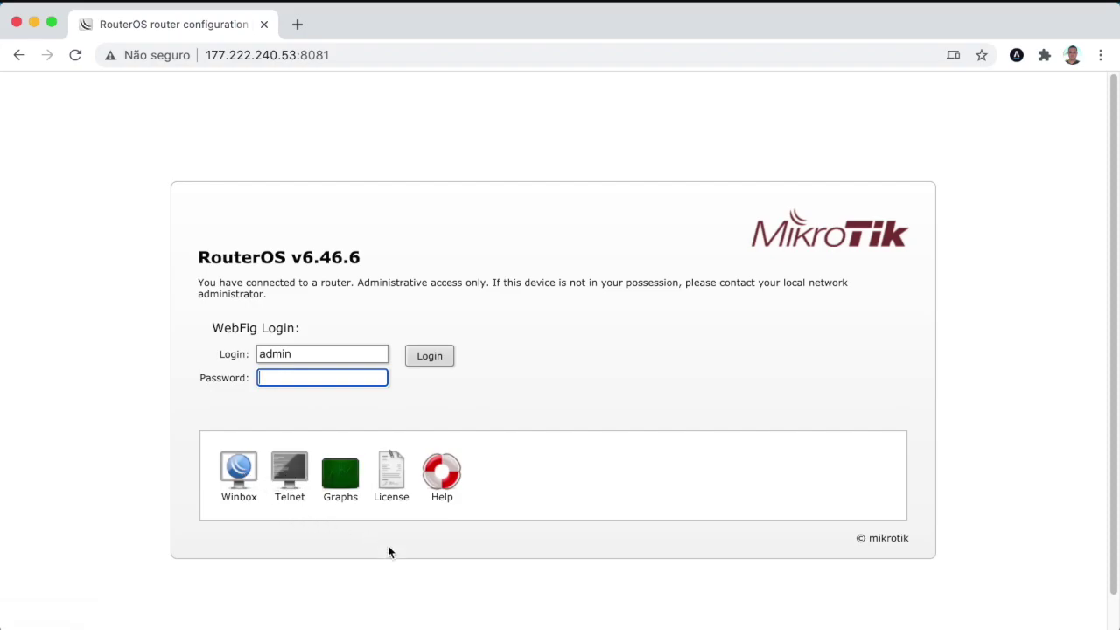
- Open the router's Graphs page and view the ether1 and combo1 interface statistics
left_click(341, 486)
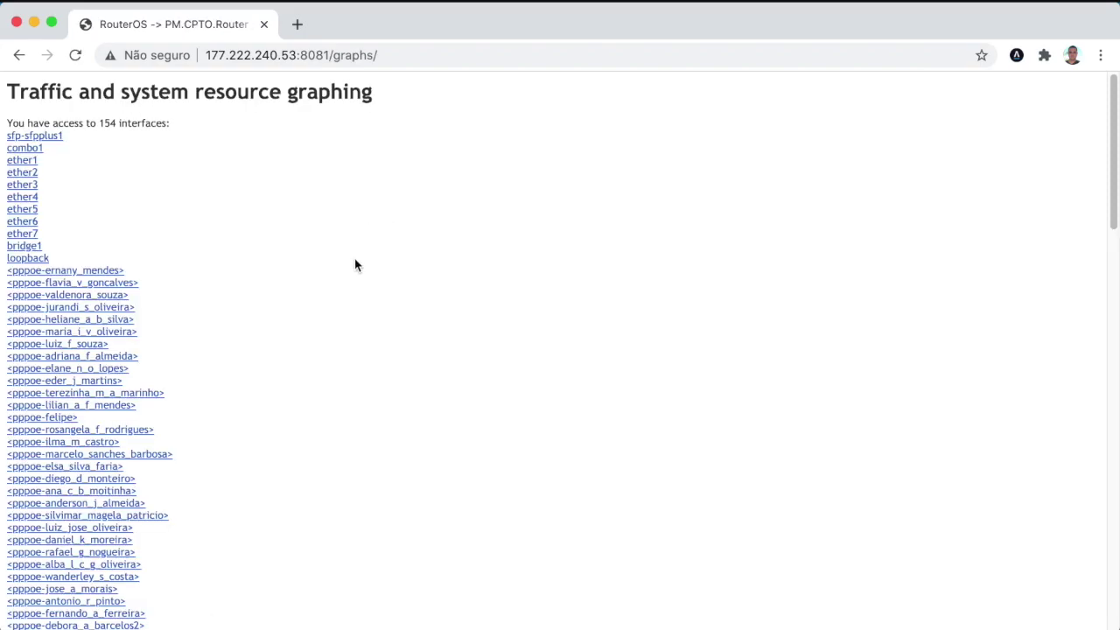
left_click(23, 161)
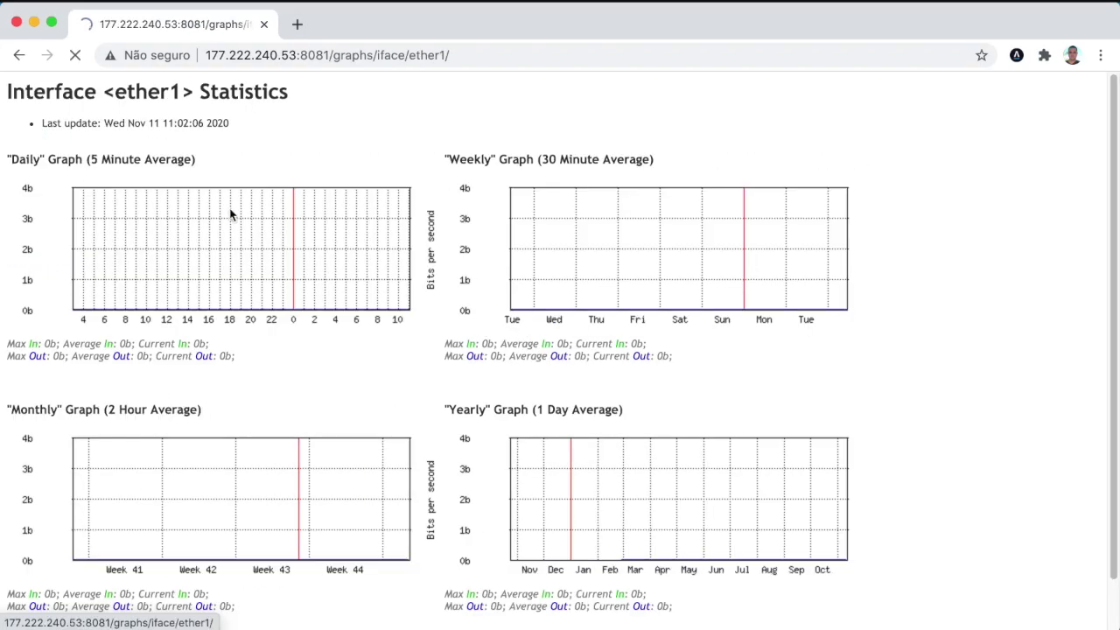
left_click(19, 55)
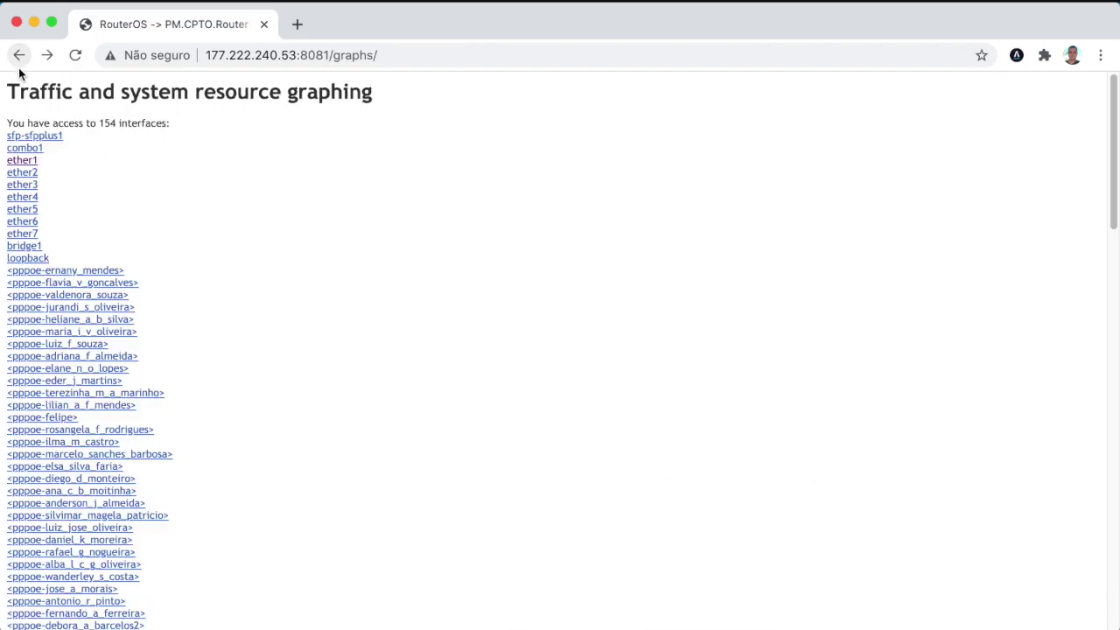
left_click(23, 160)
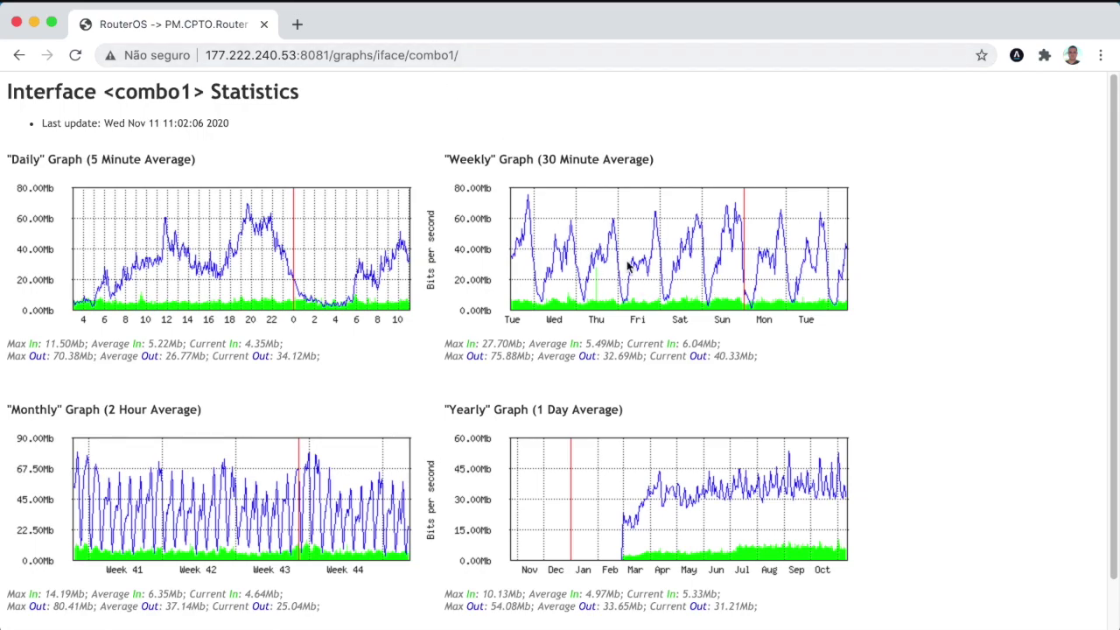
- Examine the daily, weekly, monthly and yearly traffic graphs of the combo1 interface
mouse_move(9, 159)
left_mouse_down()
mouse_move(194, 161)
mouse_move(26, 149)
left_mouse_up()
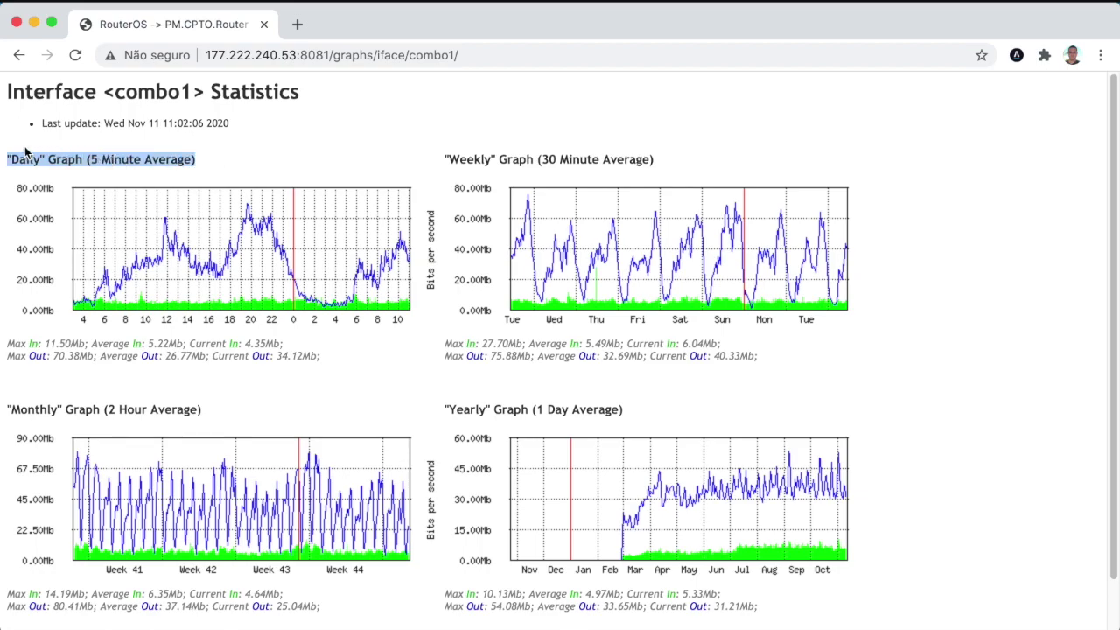
left_click(215, 164)
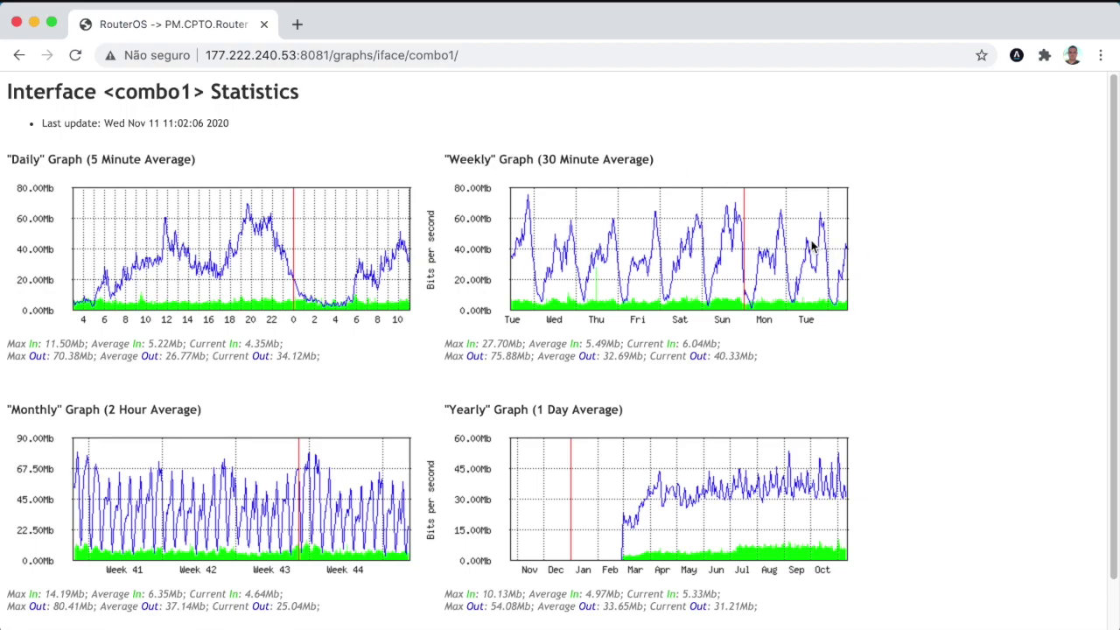
scroll(463, 158, "down", 1)
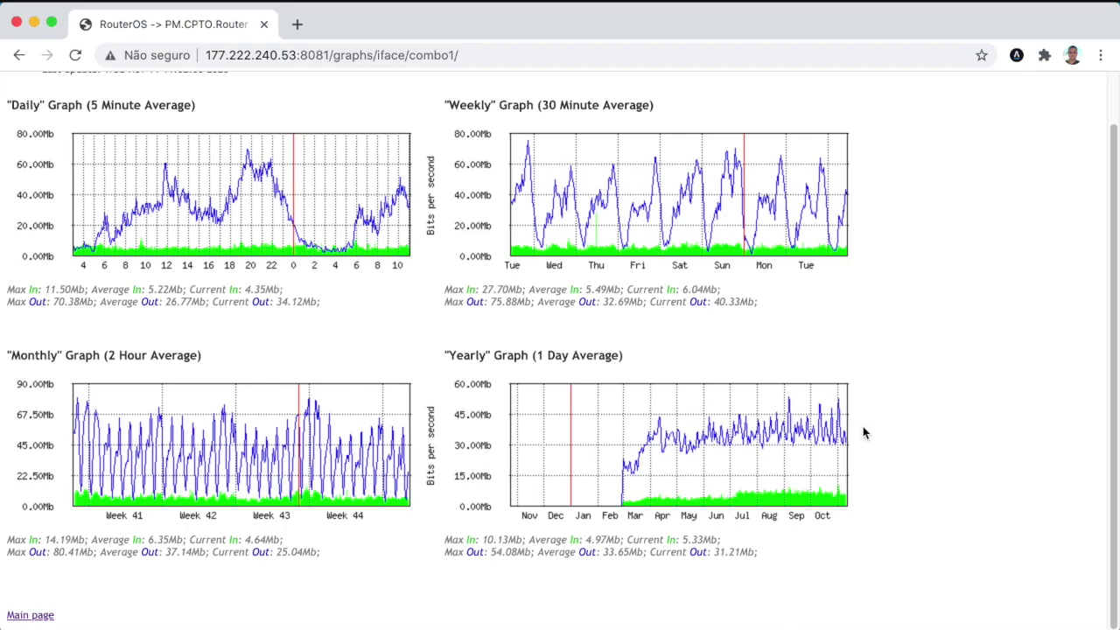
scroll(864, 432, "up", 1)
scroll(863, 432, "up", 2)
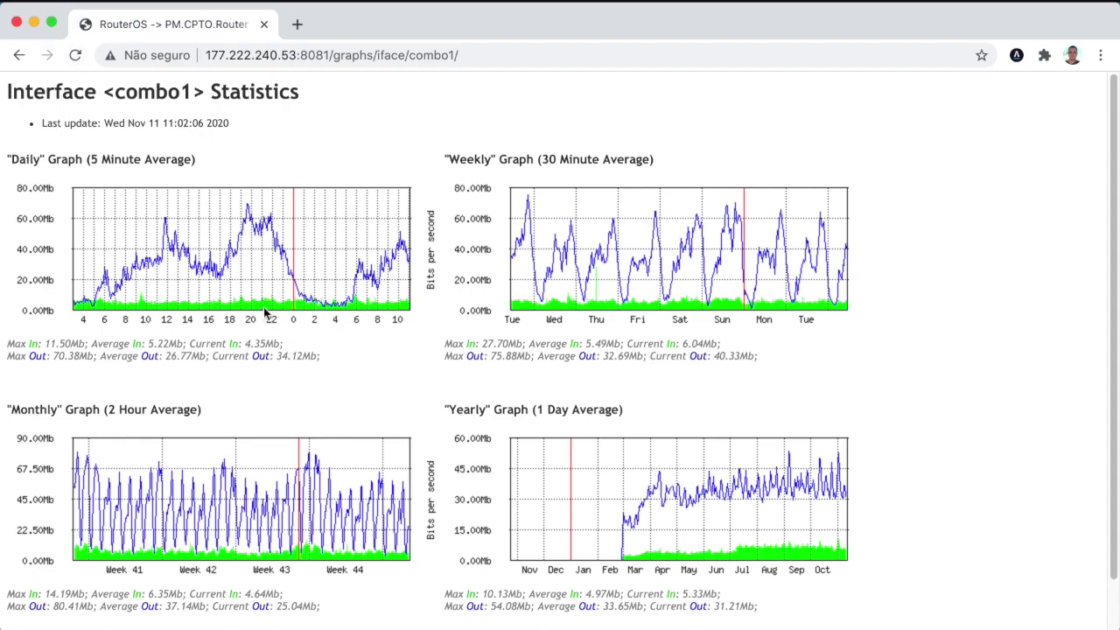
- Reload the combo1 statistics and read the maximum, average and current In and Out values under the daily graph
left_click(76, 60)
left_click(75, 59)
left_click(76, 55)
left_click(77, 54)
left_click(77, 55)
left_click_drag(327, 365, 7, 337)
left_click(285, 353)
left_click_drag(279, 342, 236, 344)
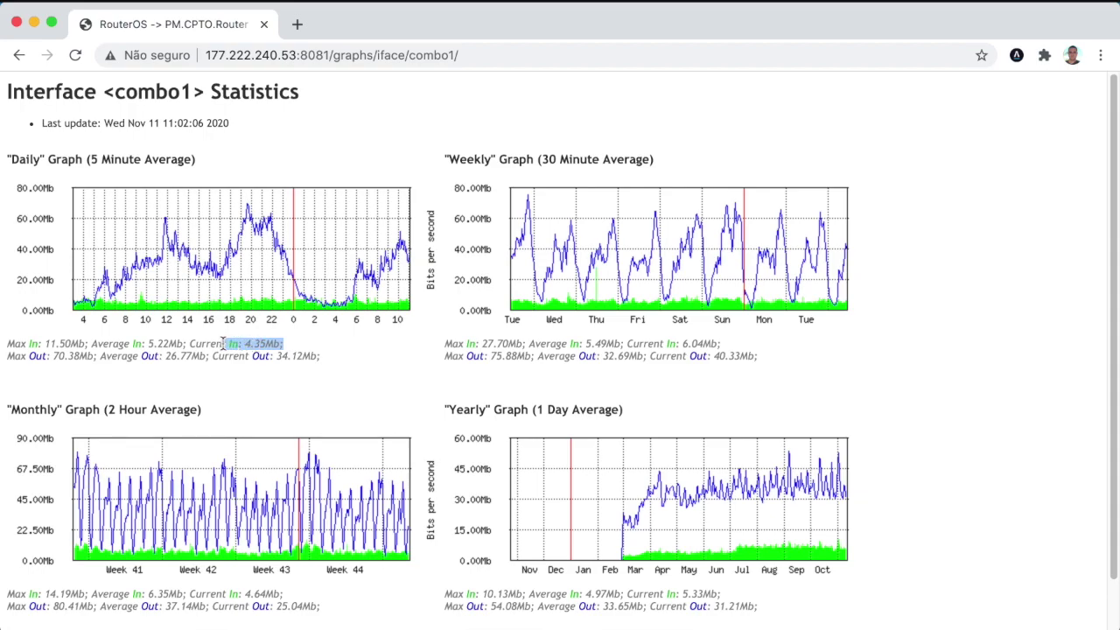
left_click(288, 353)
left_click_drag(323, 357, 273, 368)
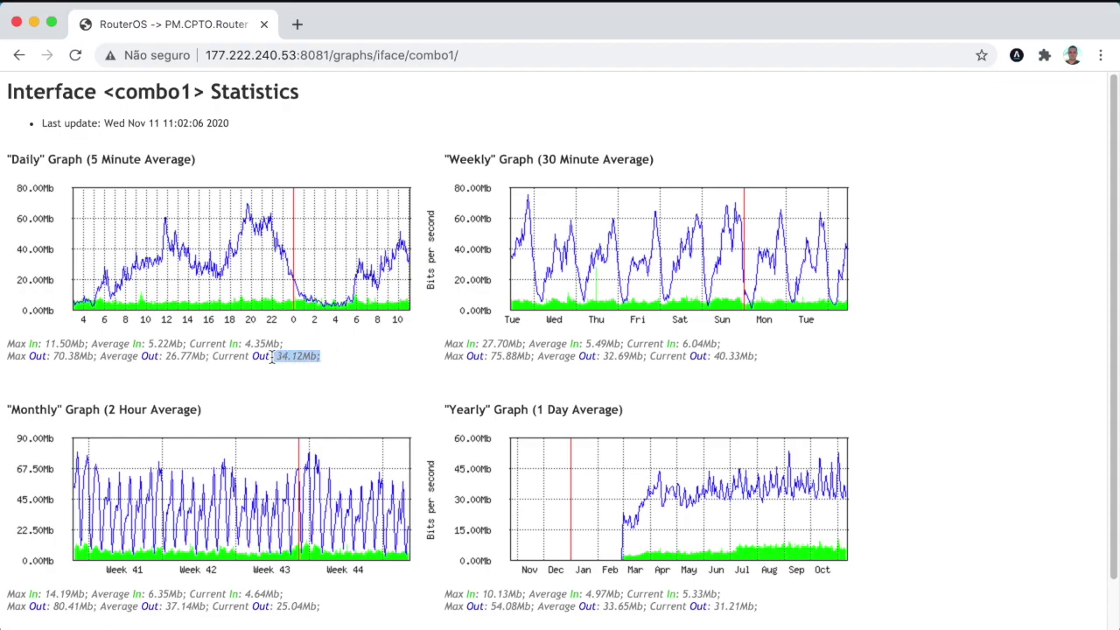
left_click(254, 355)
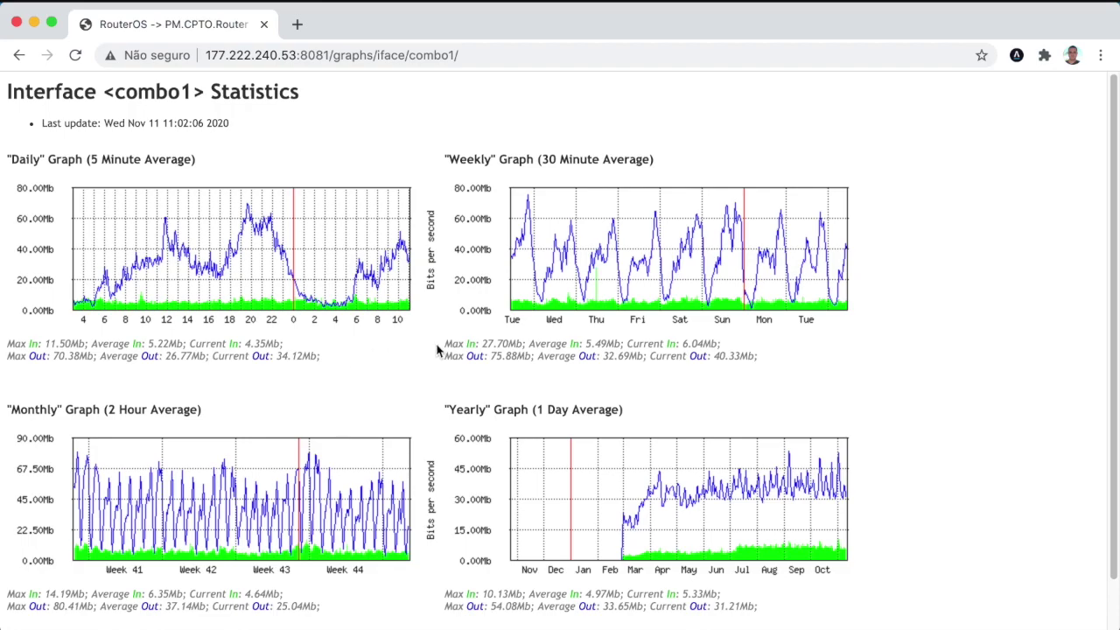
scroll(643, 337, "down", 2)
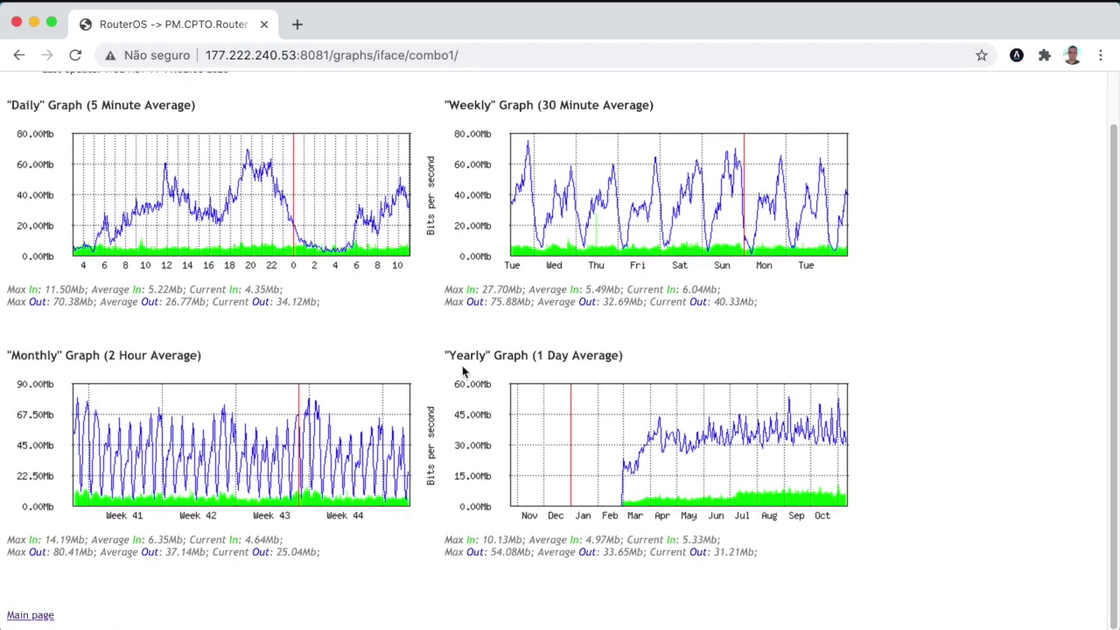
scroll(450, 311, "up", 2)
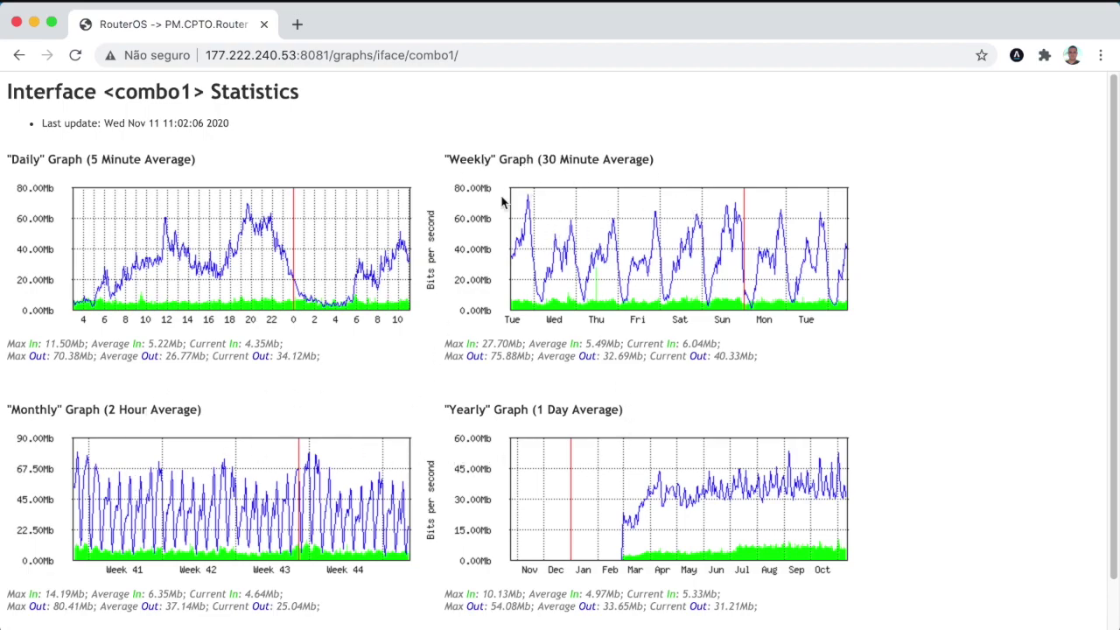
- View the traffic graphs of ether7 and ether6, and return to the interface list
left_click(19, 55)
left_click(30, 234)
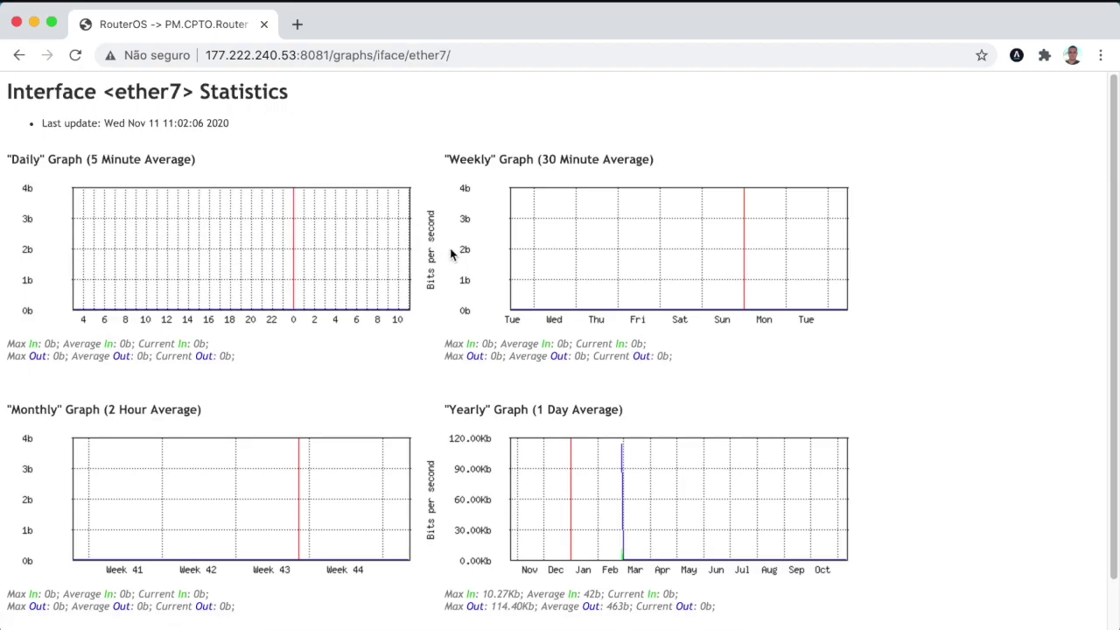
left_click(22, 58)
left_click(28, 223)
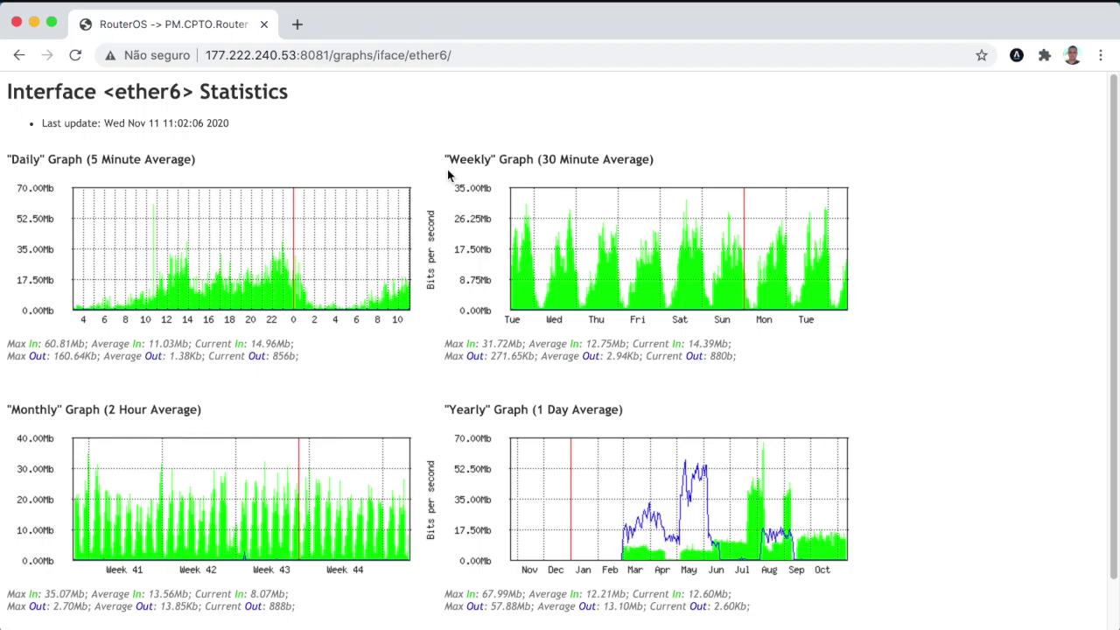
left_click(18, 55)
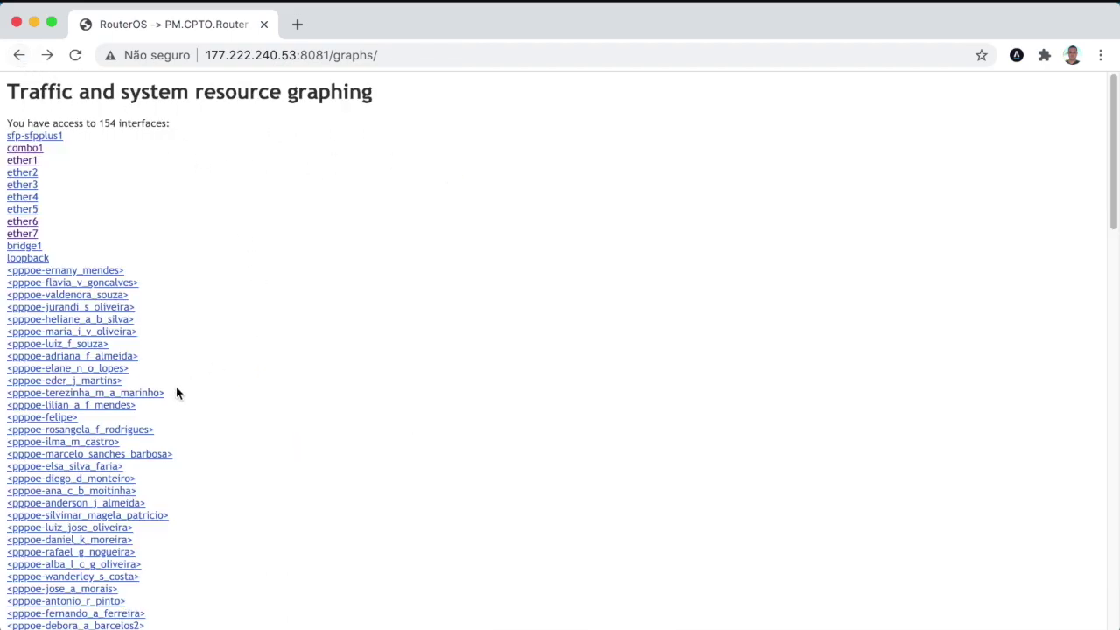
- View the traffic graphs of the thirteenth PPPoE client interface in the list, and return to the start of the interface list
scroll(103, 354, "down", 5)
scroll(153, 301, "up", 1)
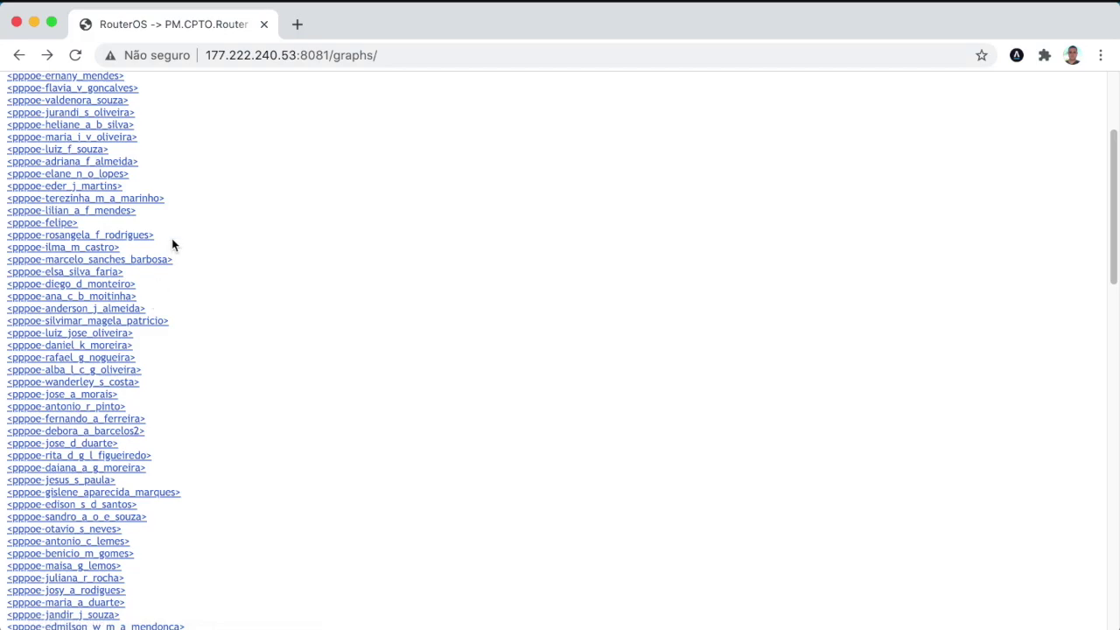
scroll(222, 249, "up", 1)
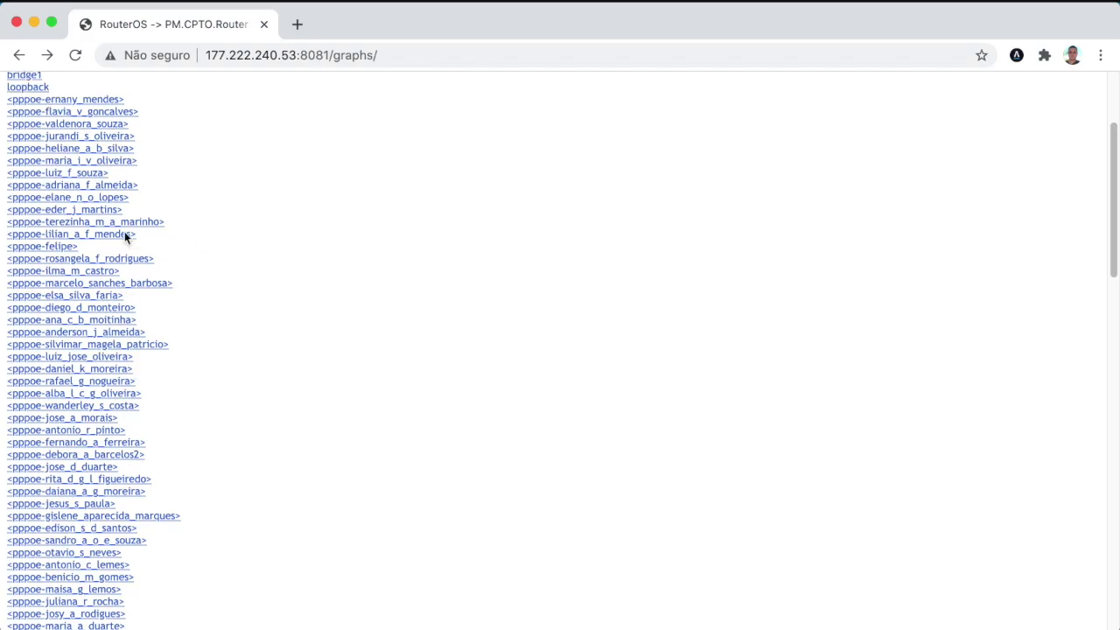
left_click(70, 248)
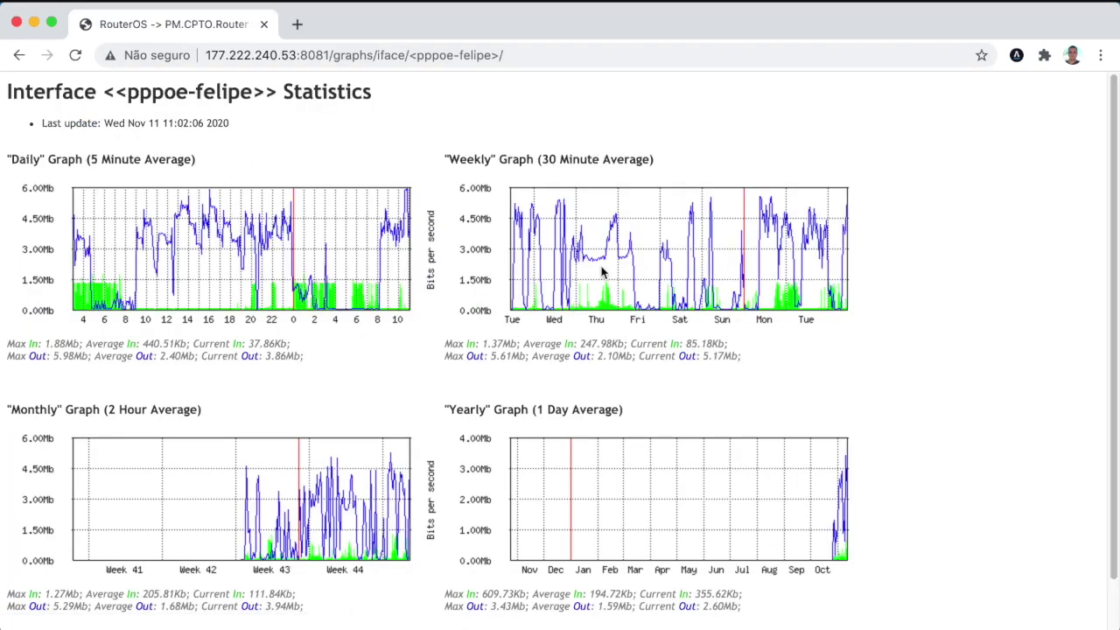
scroll(602, 271, "down", 1)
scroll(602, 272, "up", 1)
left_click(20, 55)
scroll(400, 206, "up", 4)
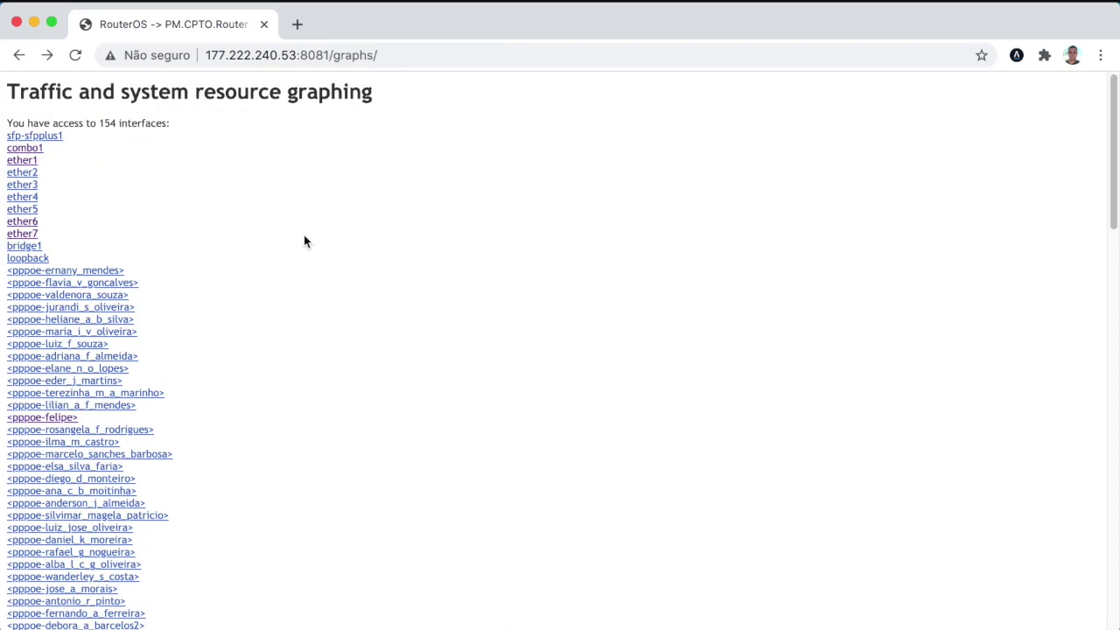
- View the ether1 statistics again, return to the interface list, and open the combo1 statistics
left_click(21, 161)
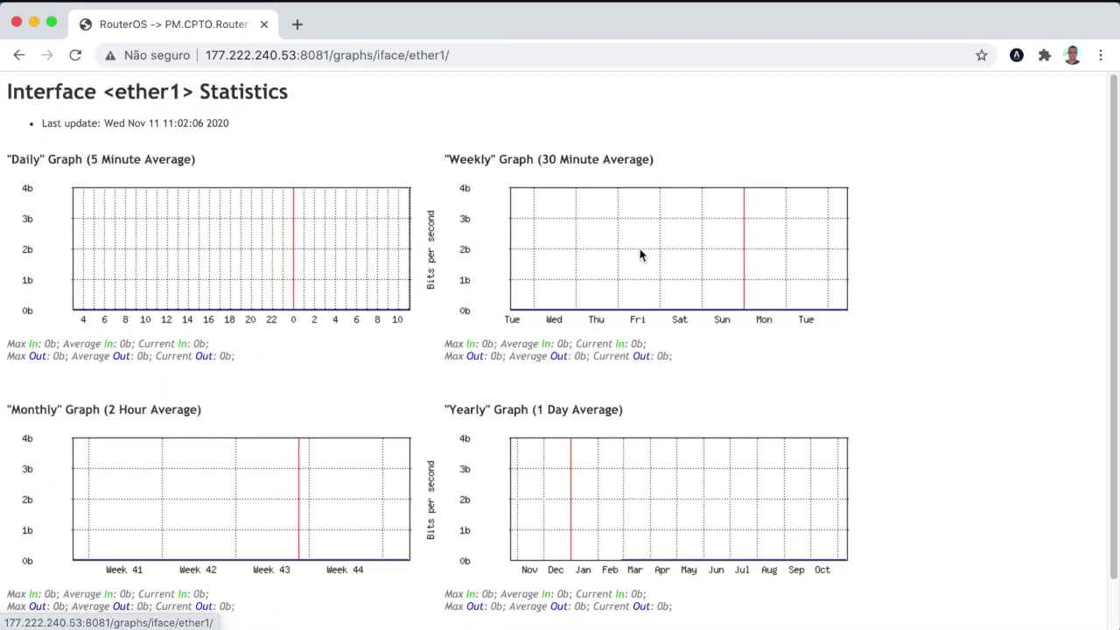
left_click(19, 55)
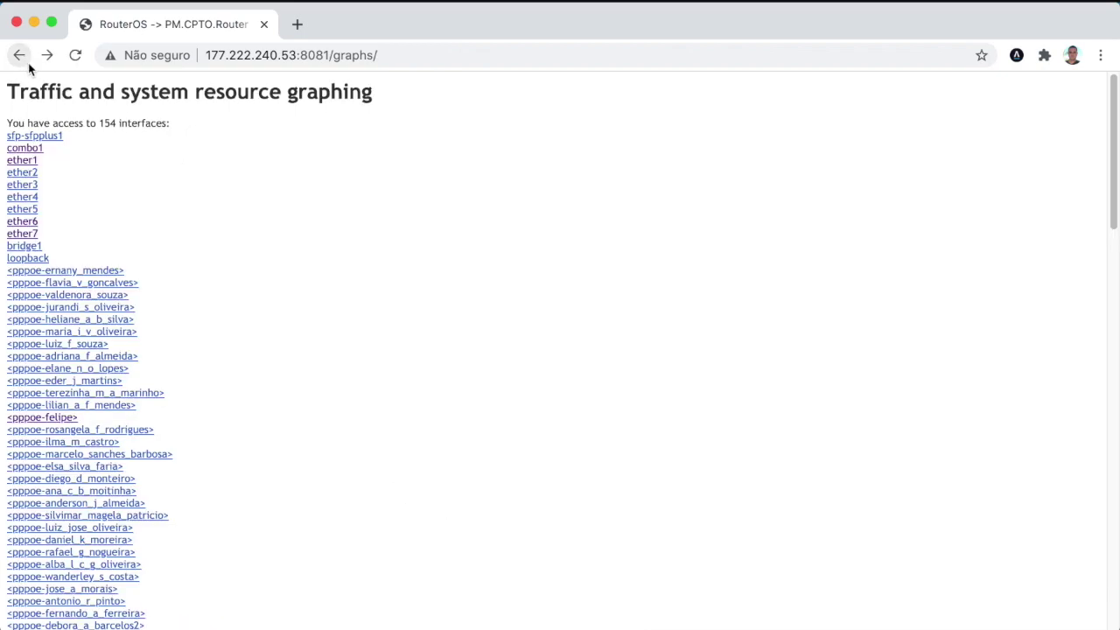
left_click(33, 162)
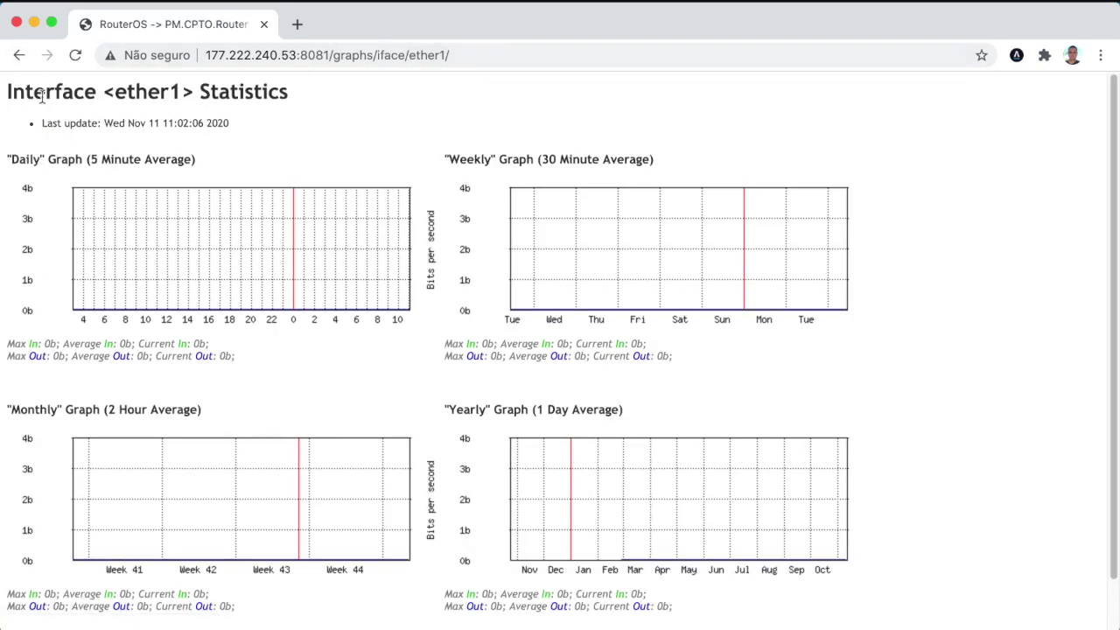
left_click(19, 55)
left_click(22, 148)
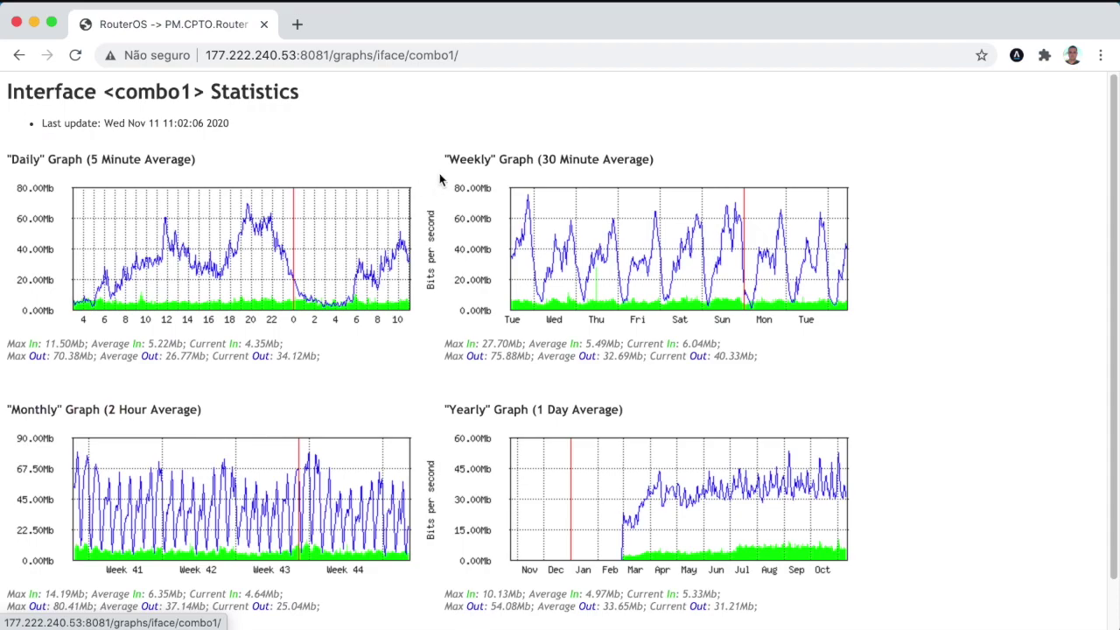
- Copy the full web address of the combo1 statistics page to the clipboard
left_click(374, 54)
right_click(412, 55)
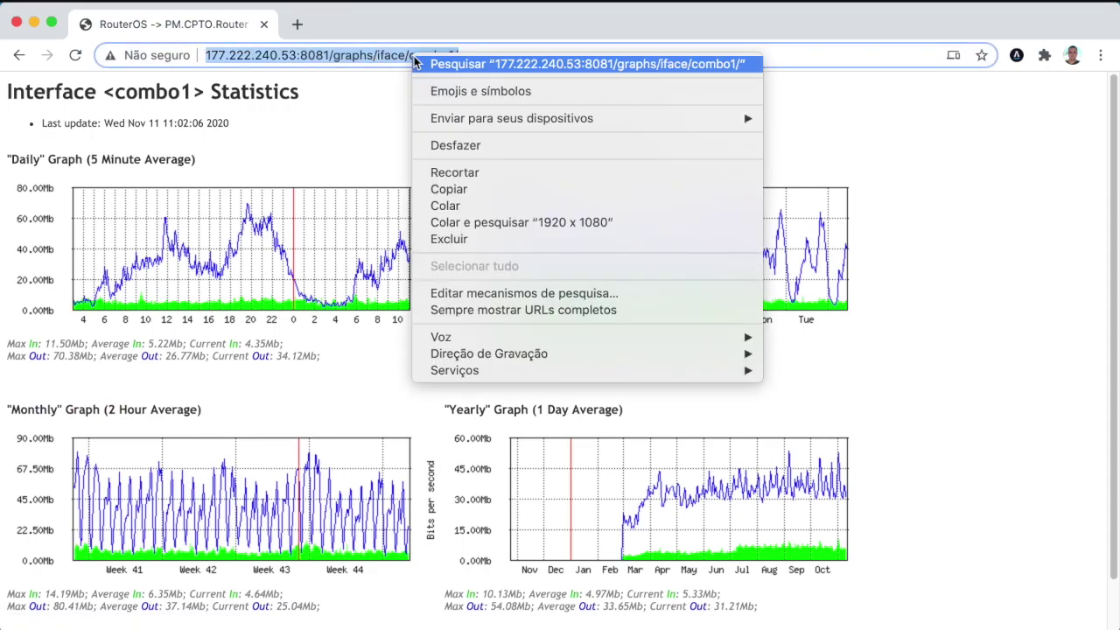
left_click(454, 192)
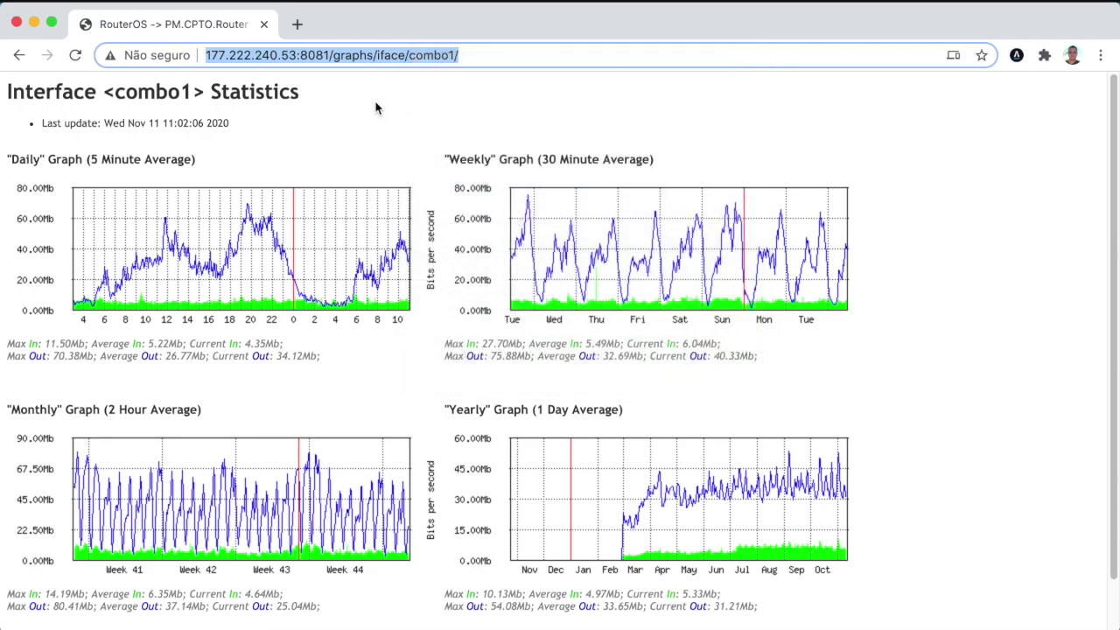
left_click(386, 83)
left_click(451, 52)
right_click(417, 53)
left_click(460, 191)
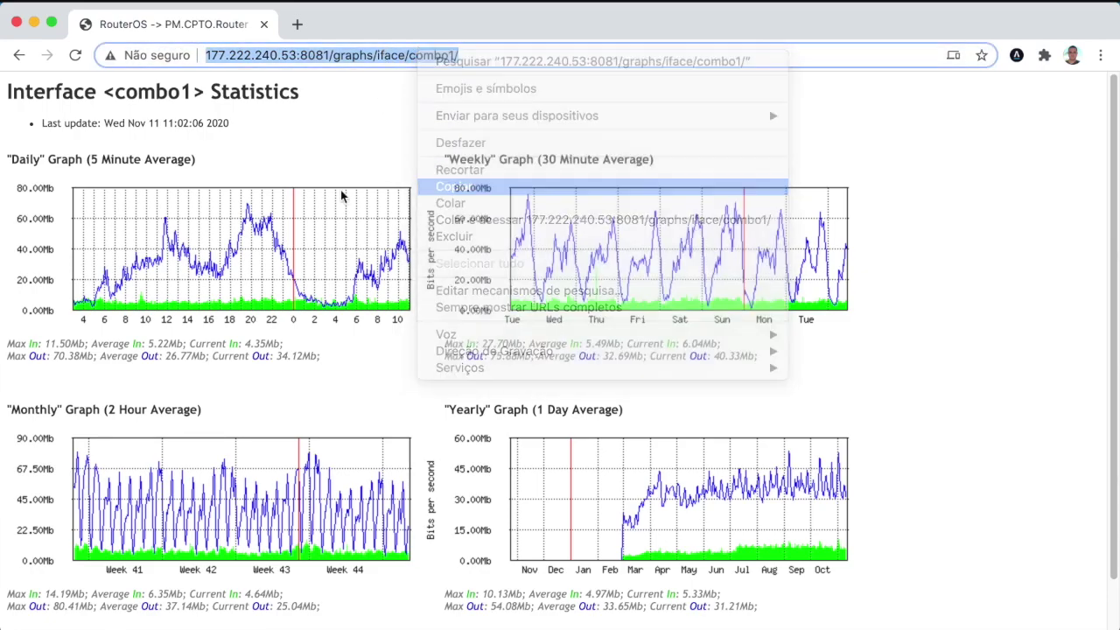